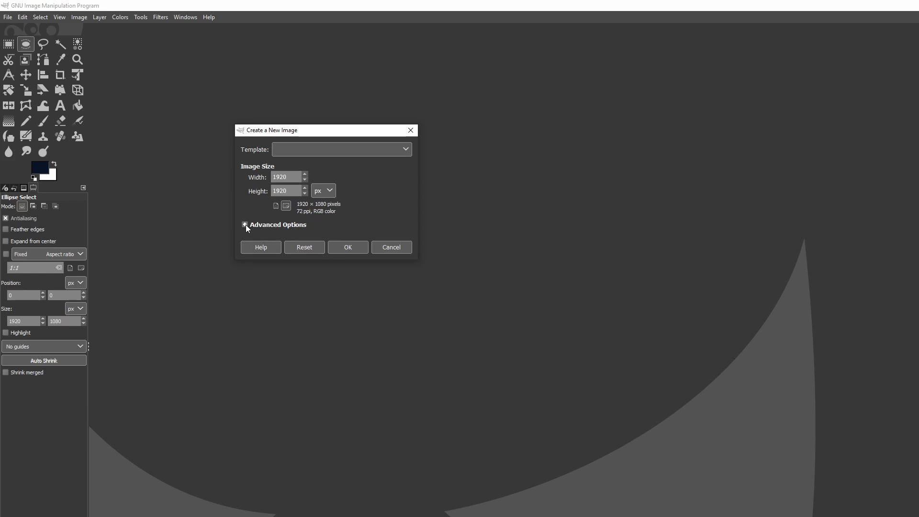
Step: Create a new 1920 × 1920 px RGB image filled with transparency
click(245, 225)
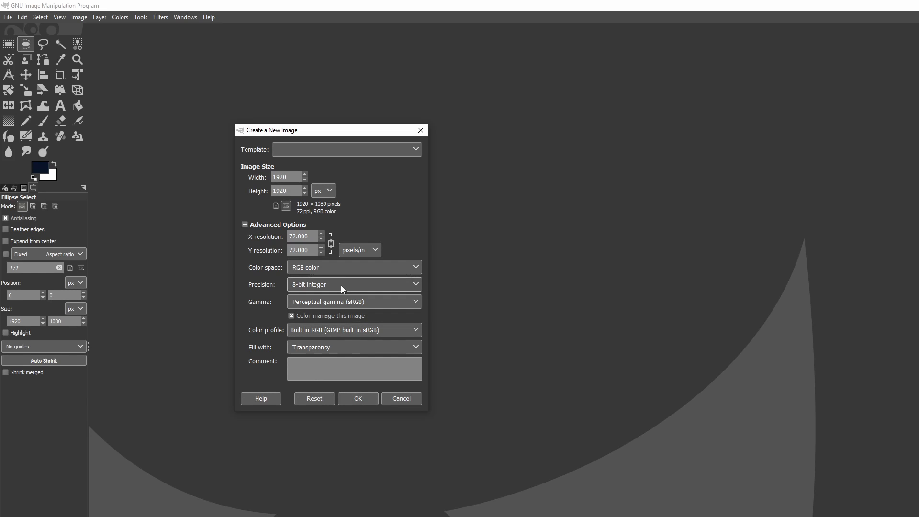
click(359, 399)
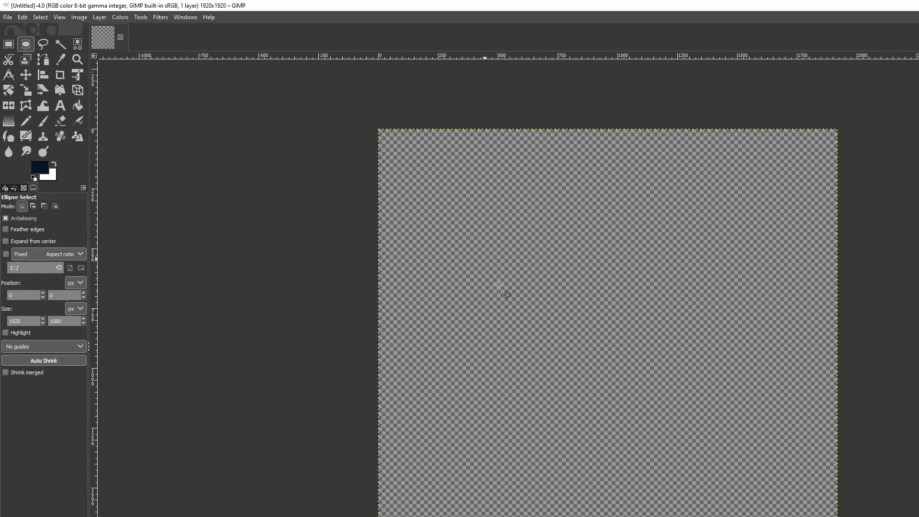
Step: Add a vertical guide at 50% of the image width
click(78, 18)
mouse_move(185, 241)
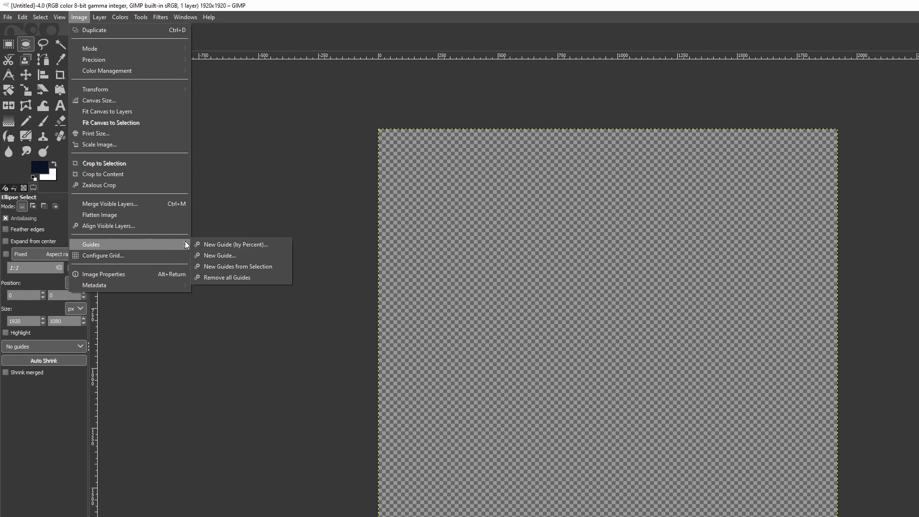
click(235, 245)
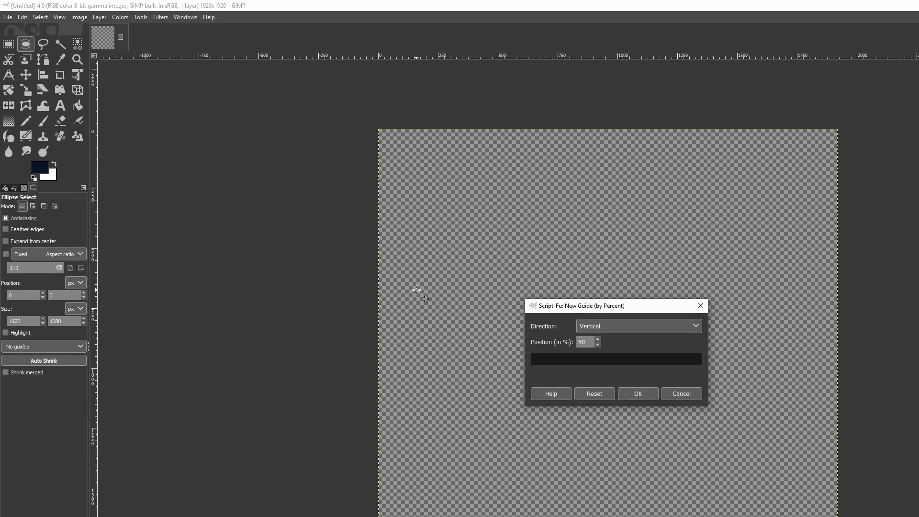
click(629, 393)
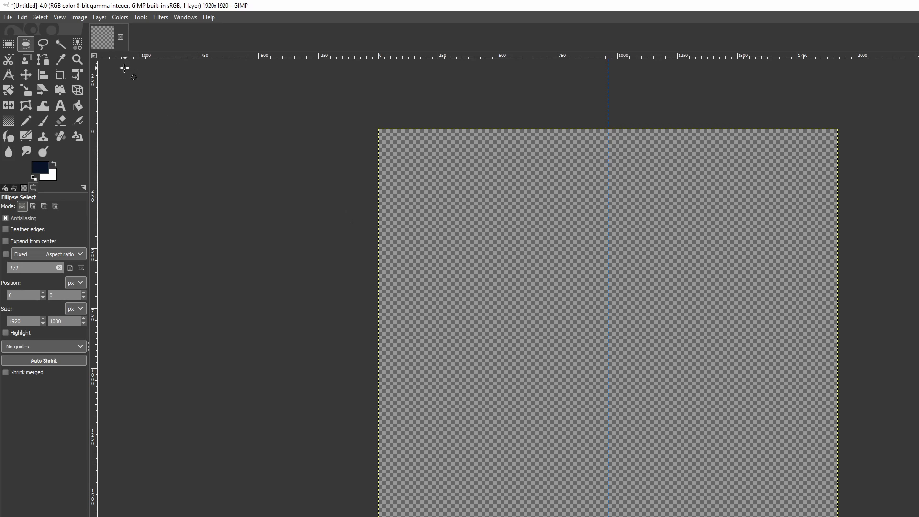
Step: Add a horizontal guide at 50% of the image height
click(61, 17)
mouse_move(79, 17)
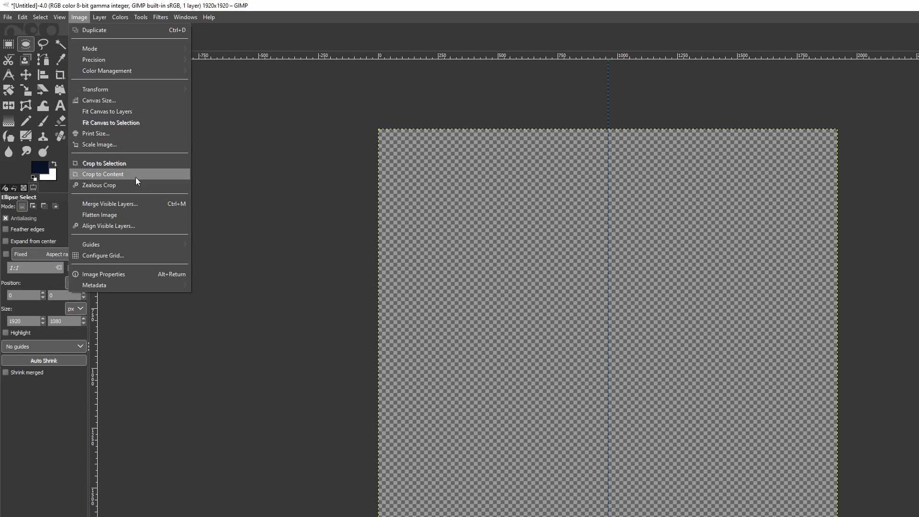
mouse_move(144, 243)
click(233, 248)
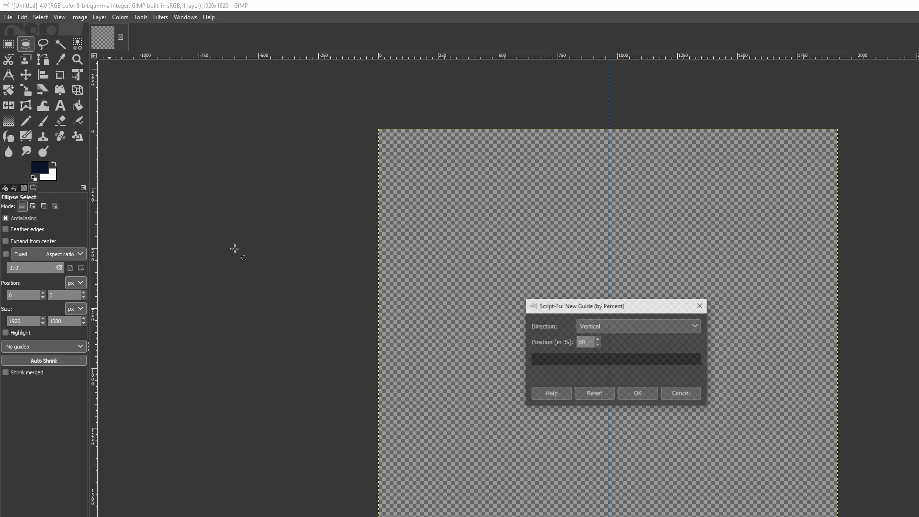
click(617, 325)
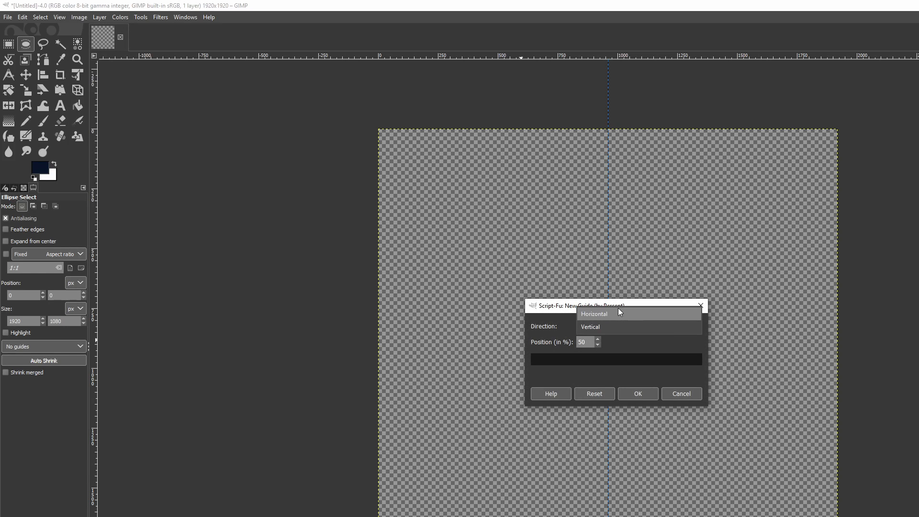
click(618, 312)
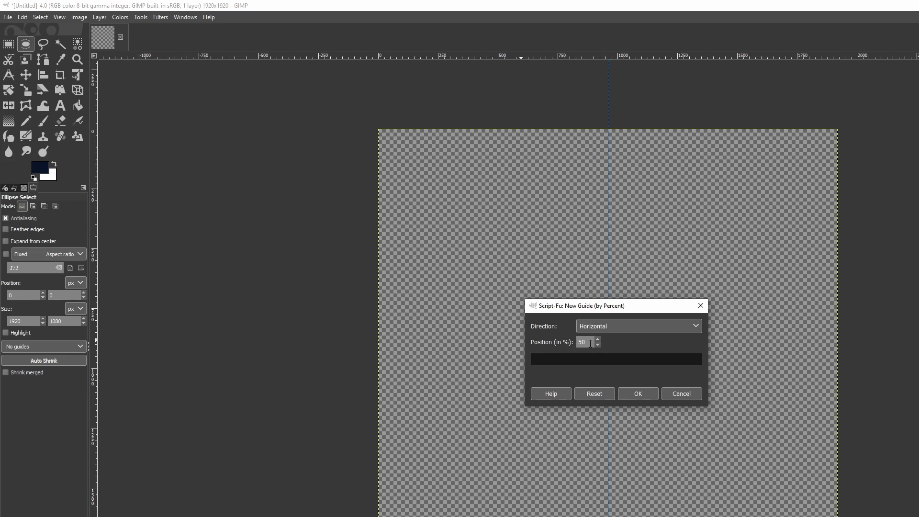
click(628, 394)
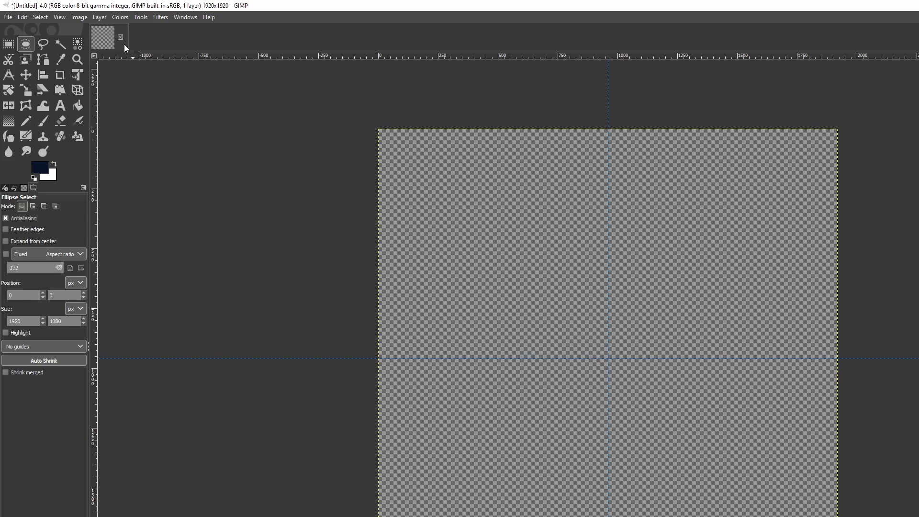
Step: Turn on snapping to the canvas edges
click(80, 17)
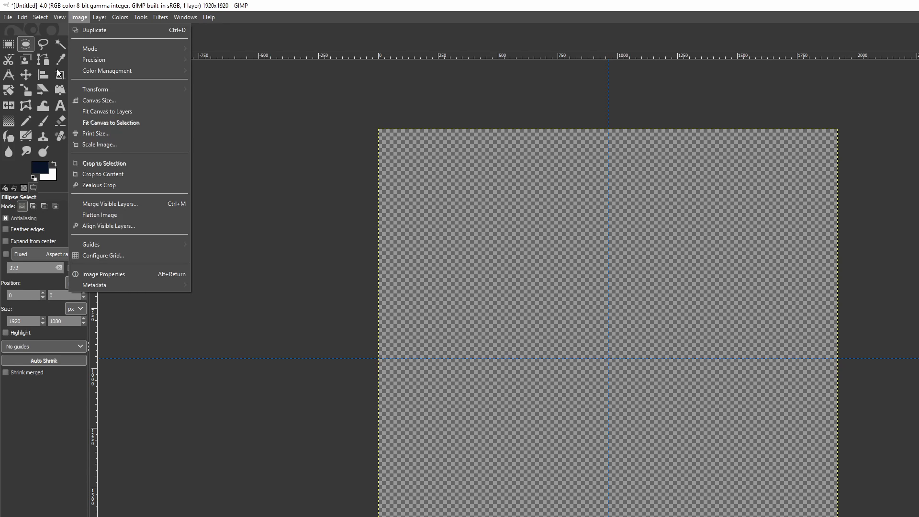
click(59, 19)
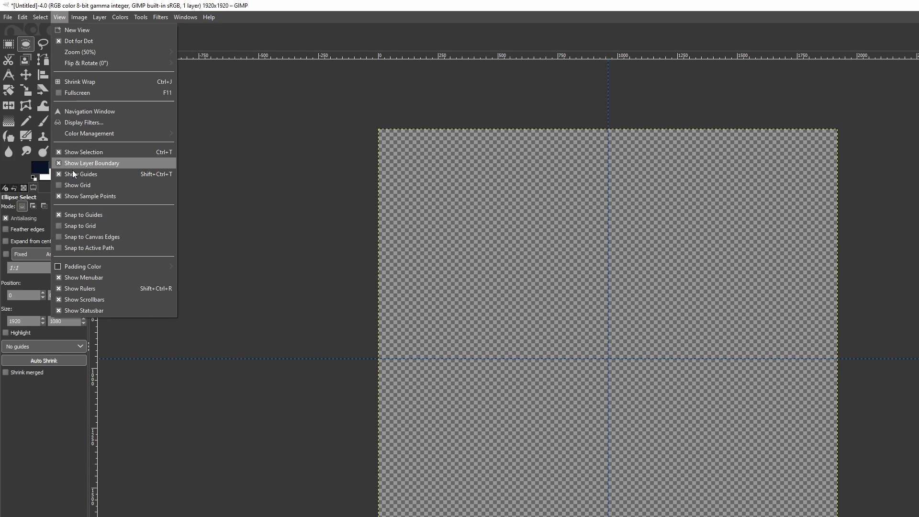
click(67, 238)
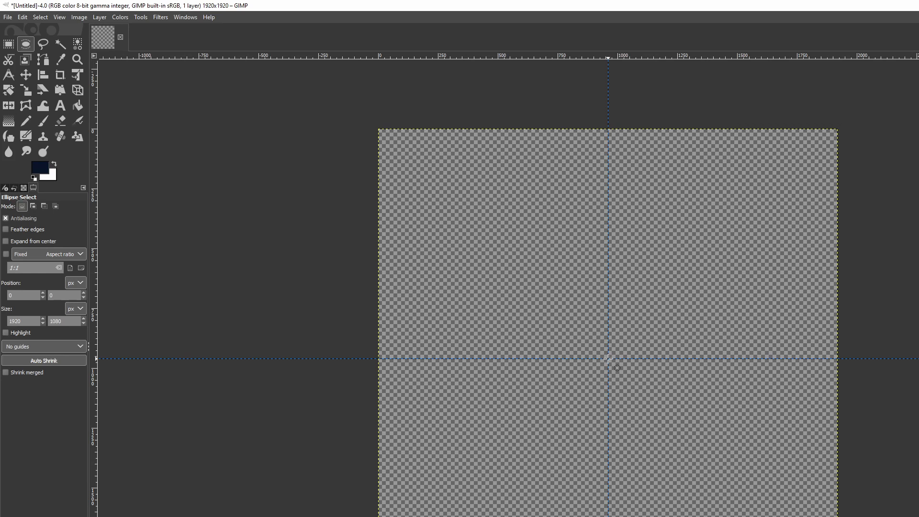
Step: Select a 1920 × 1920 px circle expanding from the guide intersection out to the canvas edges
drag(608, 358, 837, 516)
key(ctrl)
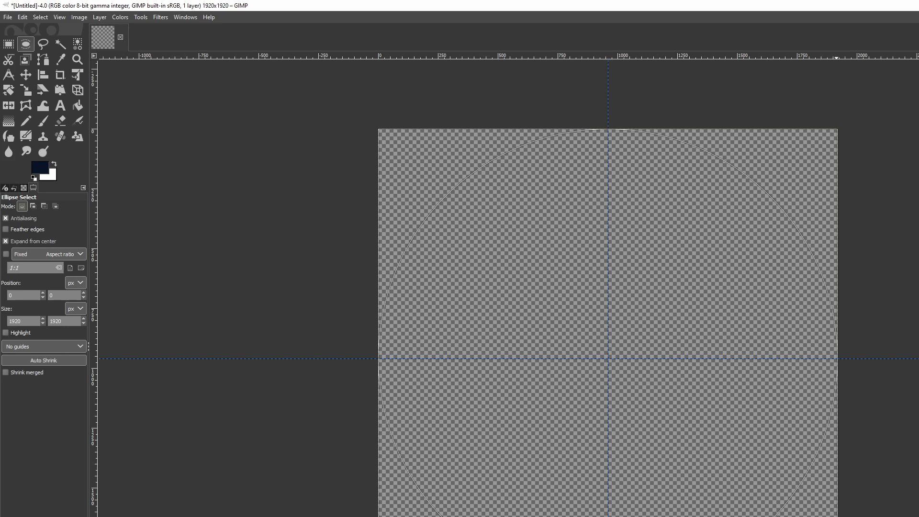
drag(835, 516, 838, 516)
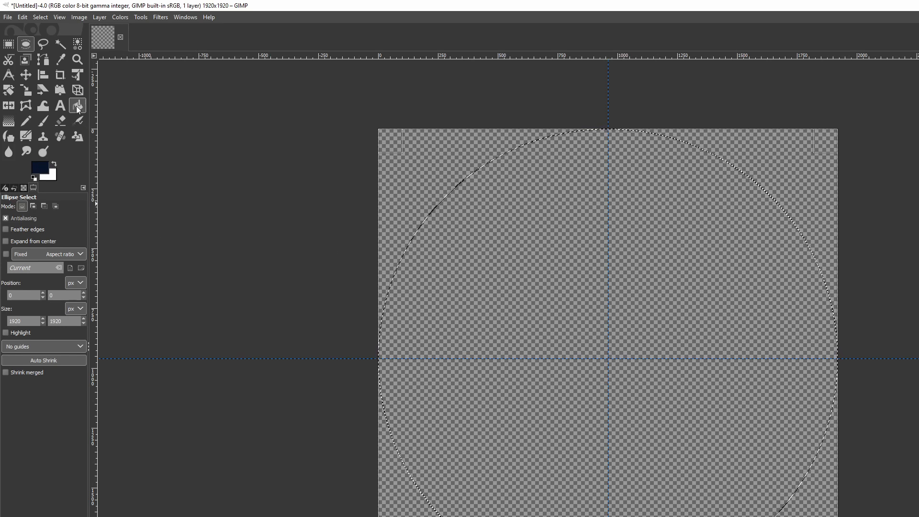
Step: Keep foreground color 081429 and draw a Shaped (spherical) gradient in the circle, from the guide intersection toward the upper right
click(47, 169)
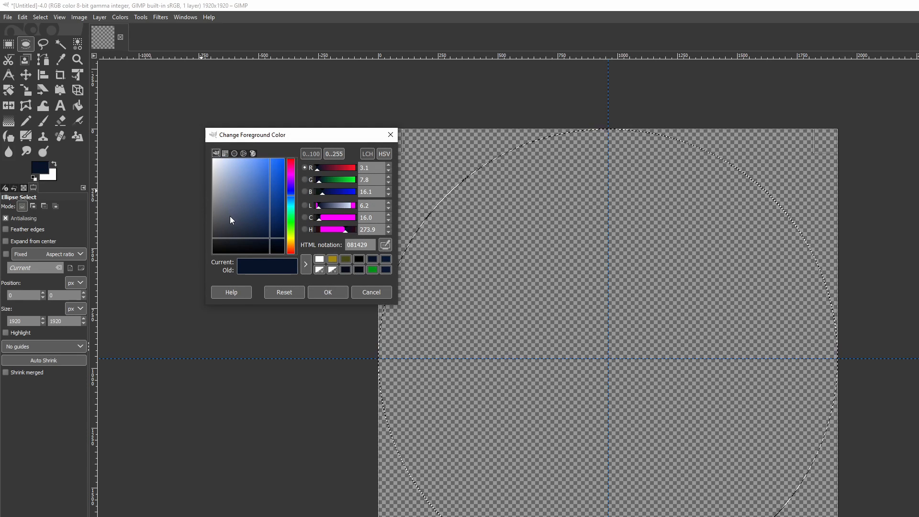
click(331, 292)
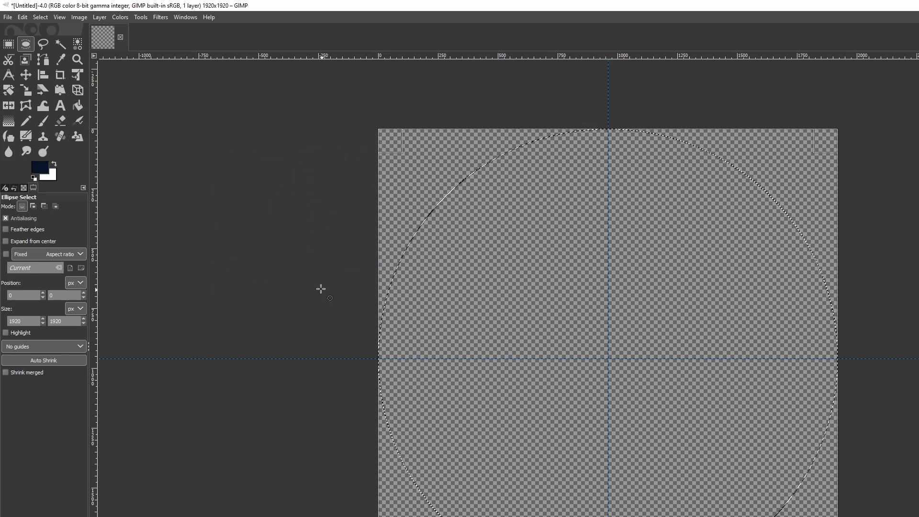
click(9, 122)
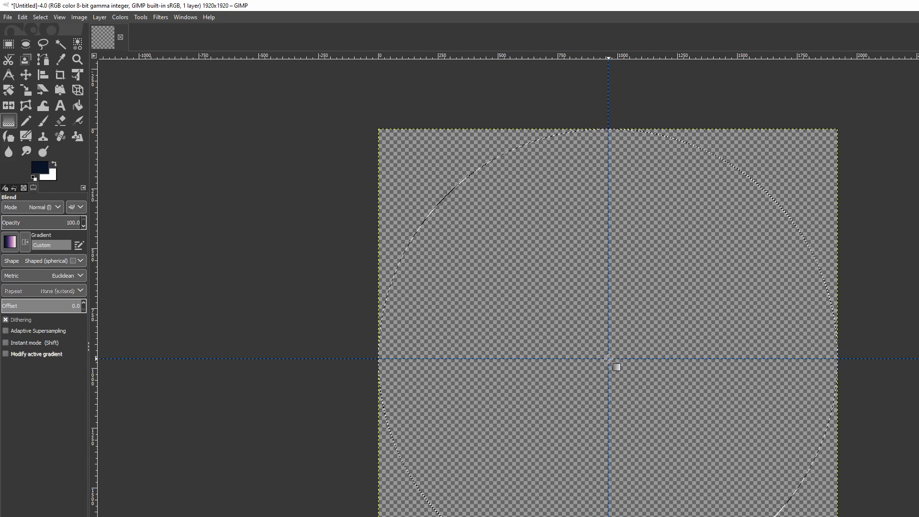
drag(608, 359, 732, 245)
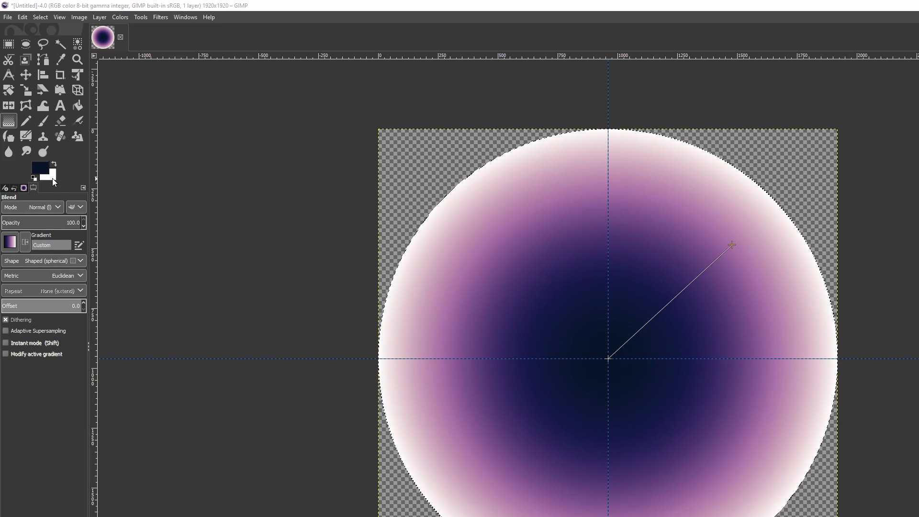
Step: Switch the circle's gradient to FG to BG (HSV counter-clockwise)
click(10, 242)
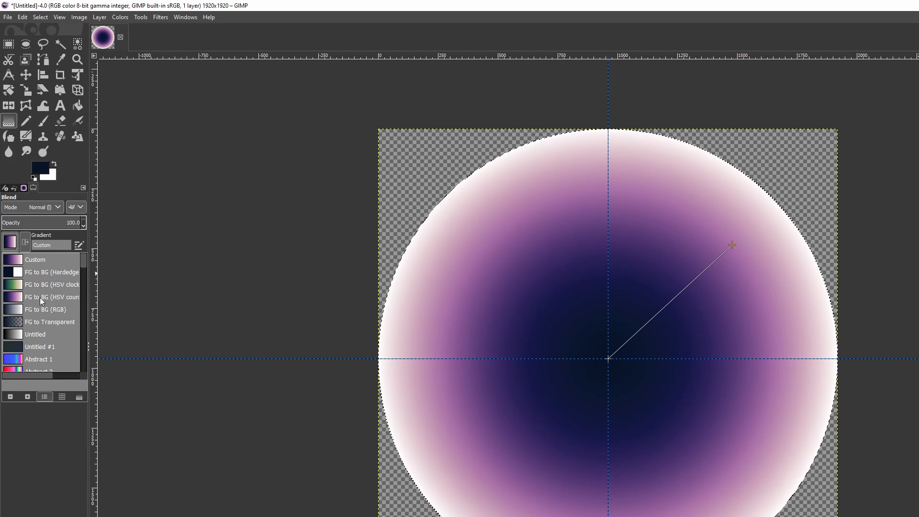
double_click(43, 297)
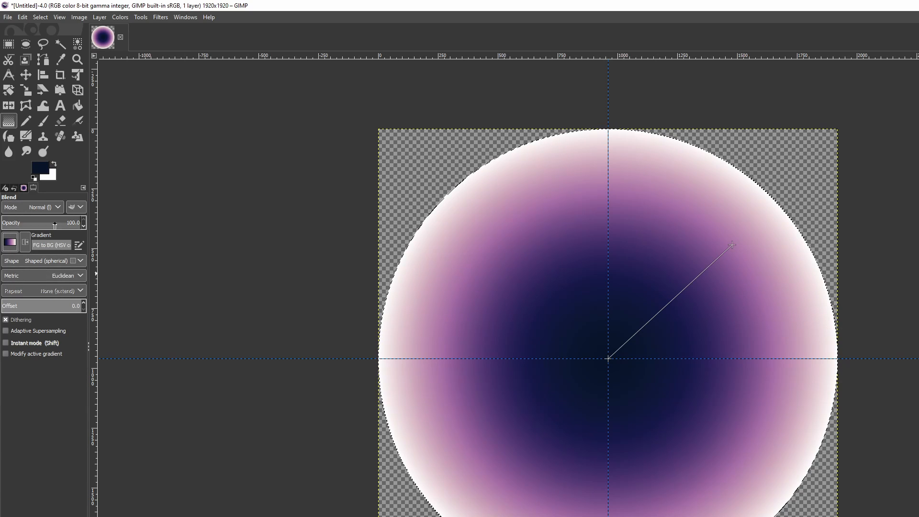
Step: Recolor the gradient with foreground 081429 and background 050d1c, and extend its end point slightly toward the circle's edge
click(53, 164)
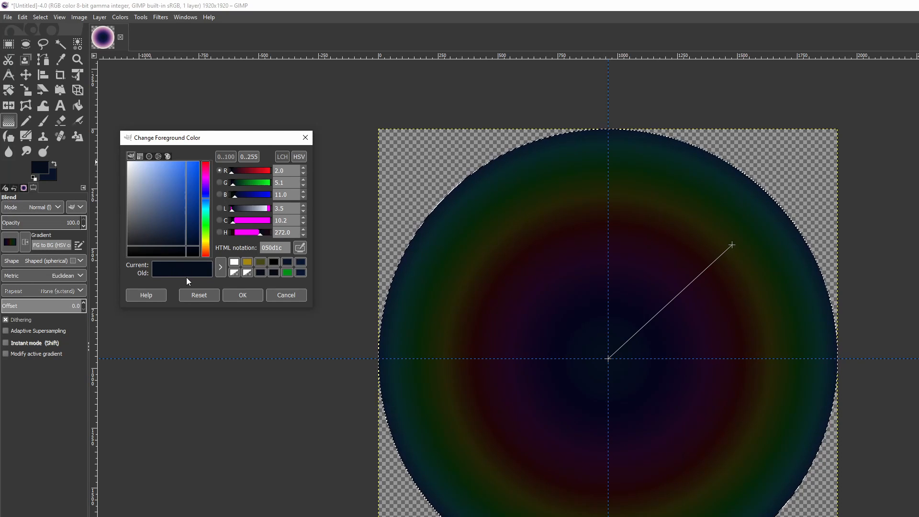
click(235, 295)
click(53, 164)
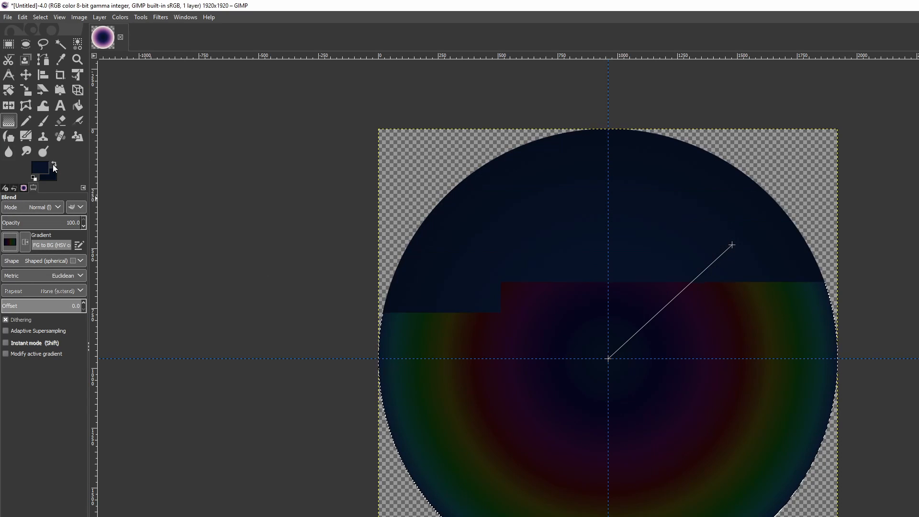
click(53, 164)
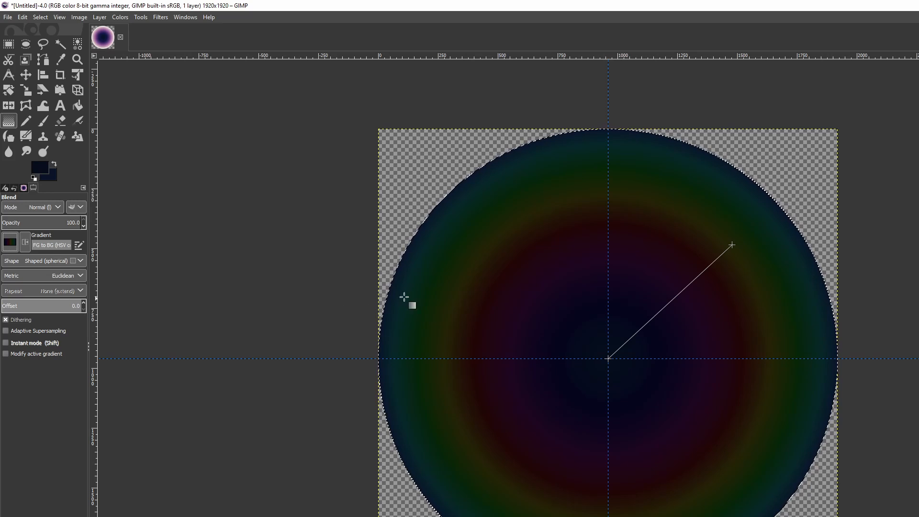
click(53, 164)
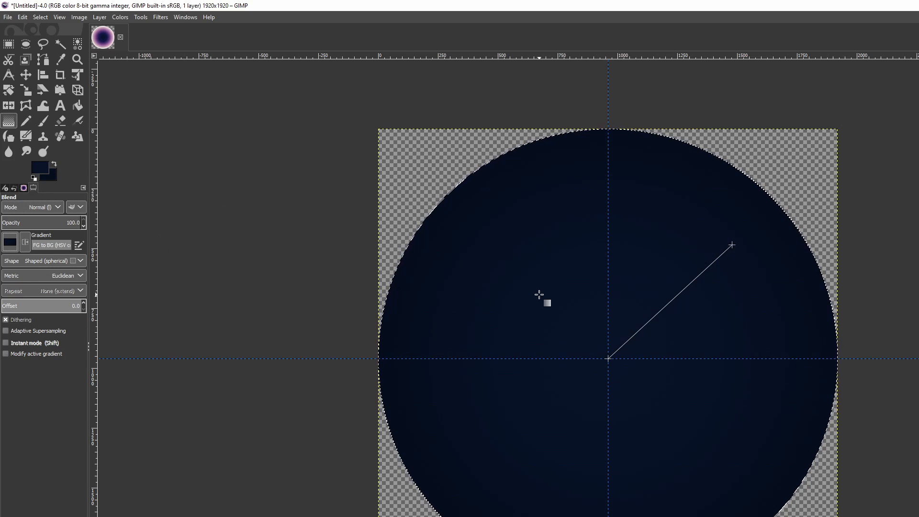
drag(732, 245, 745, 237)
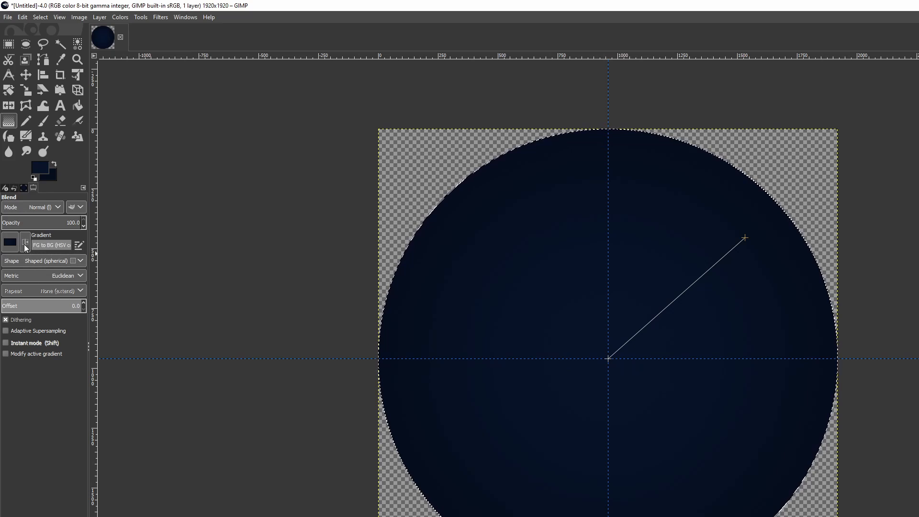
click(10, 245)
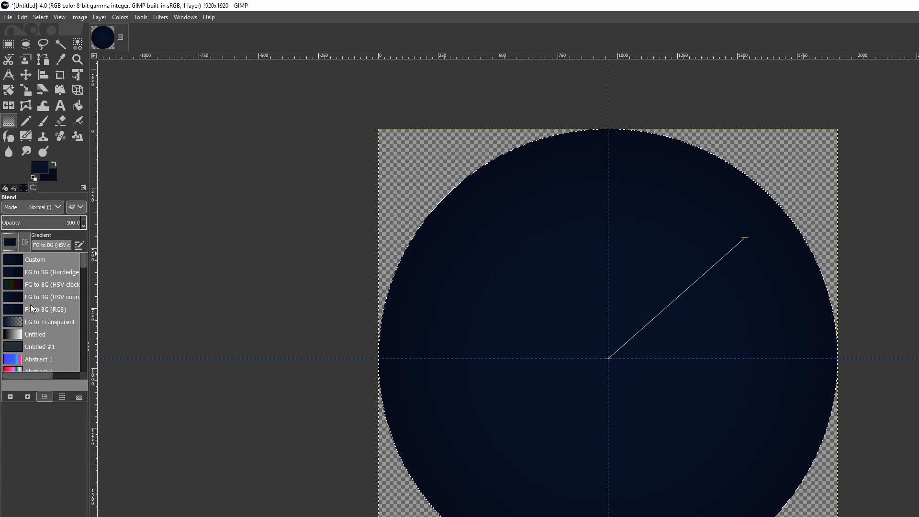
scroll(19, 282, down, 5)
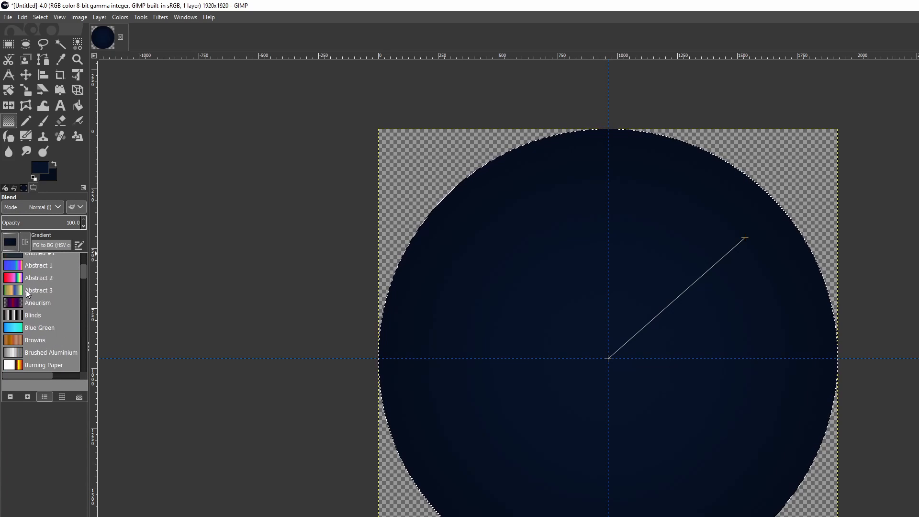
scroll(28, 291, up, 4)
click(66, 200)
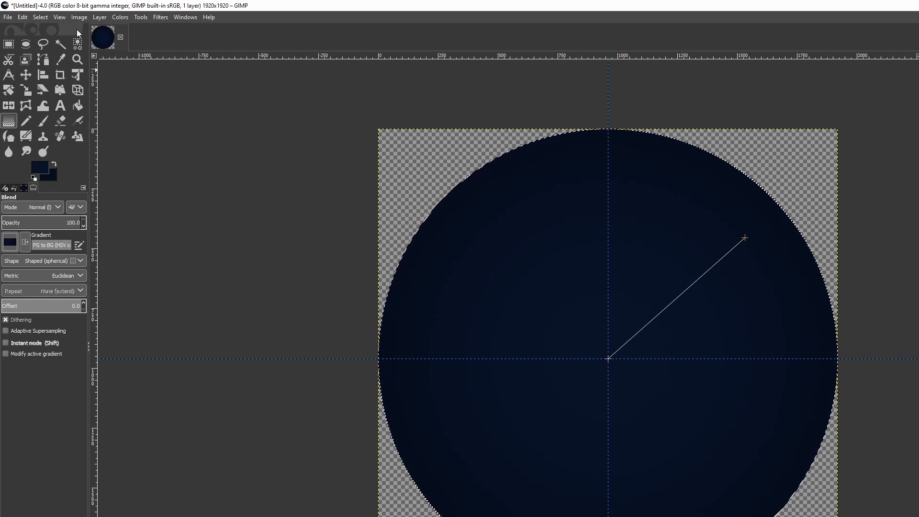
click(7, 17)
click(7, 19)
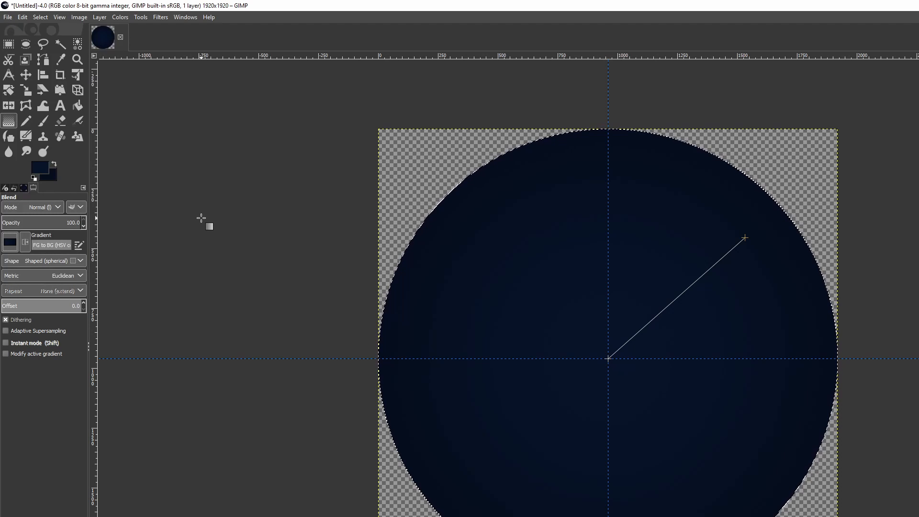
key(Return)
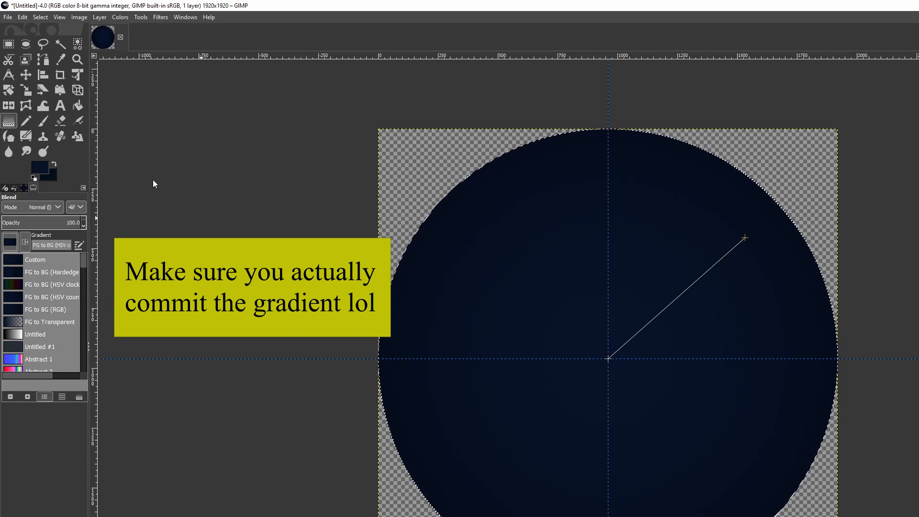
Step: Create another new 1920 × 1920 px image, filled with transparency
click(8, 16)
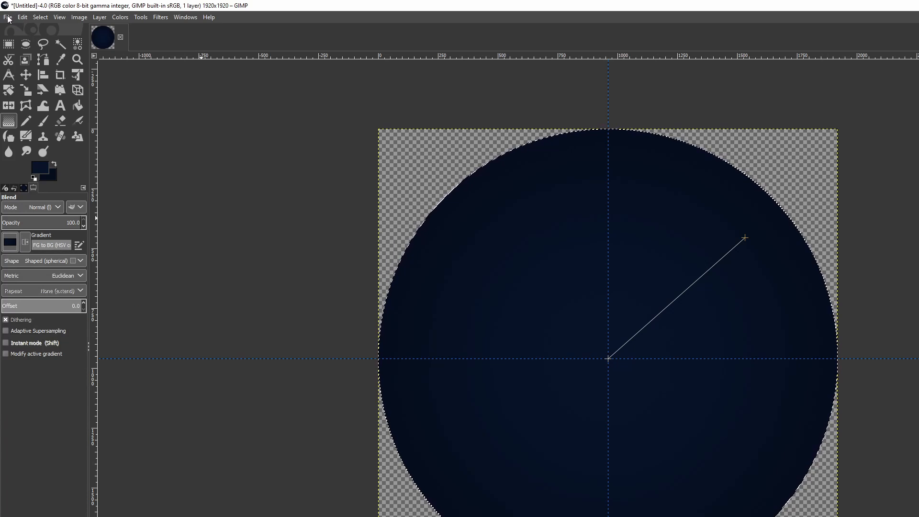
click(8, 16)
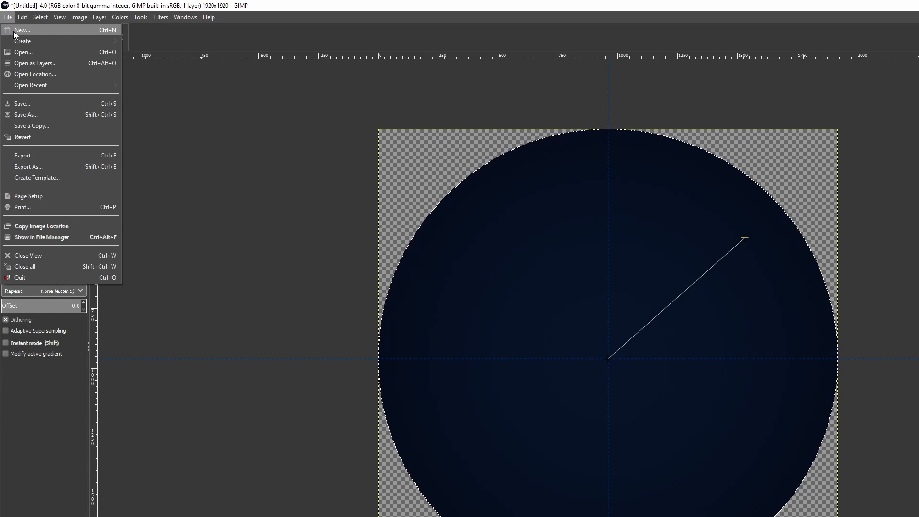
click(14, 30)
click(244, 224)
click(332, 348)
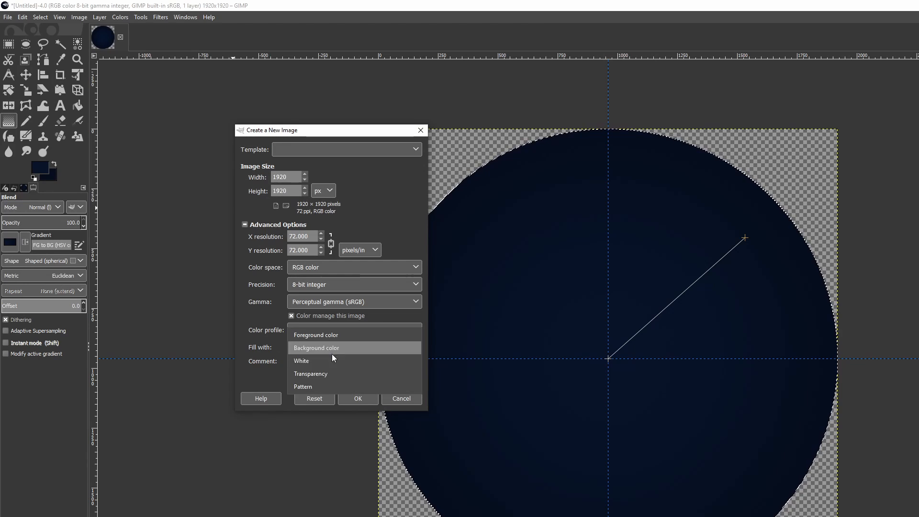
click(331, 373)
click(355, 399)
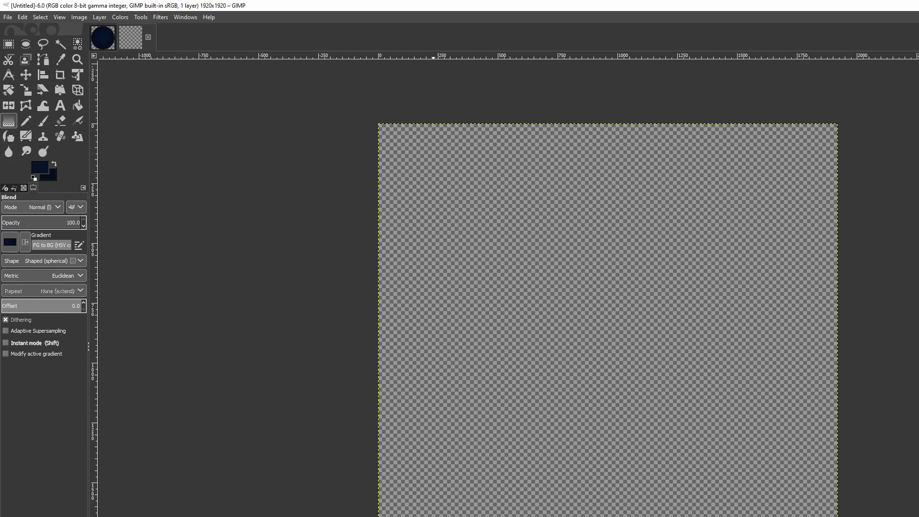
Step: Switch to the web browser, search for "vecteezy" and open the Vecteezy website
key(alt+Tab)
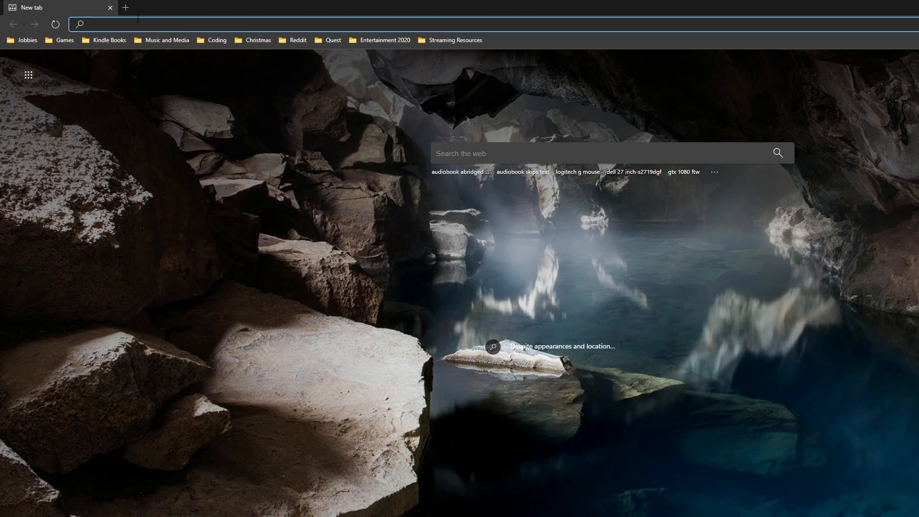
text(vecteezy)
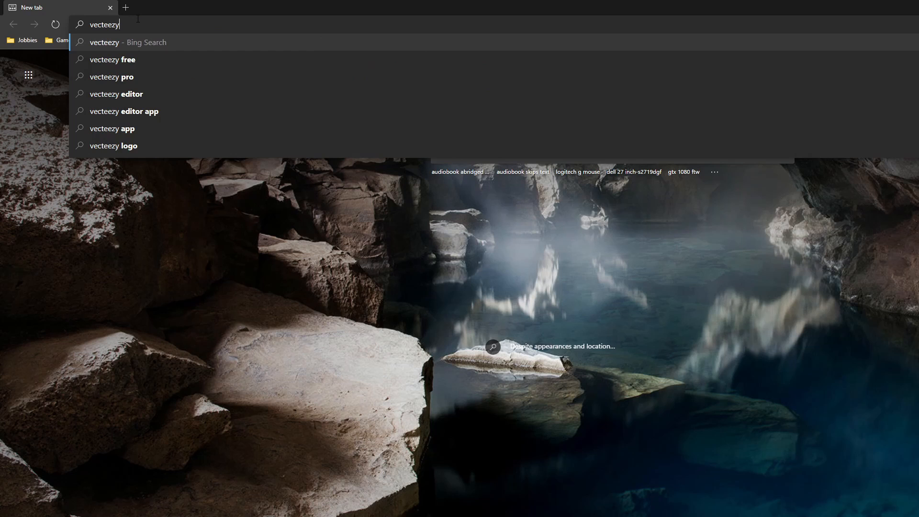
key(Return)
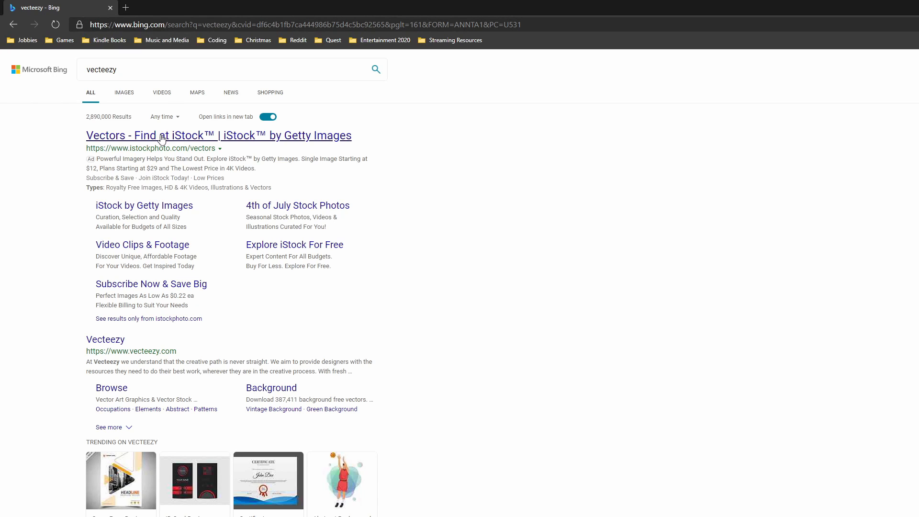
scroll(206, 137, down, 2)
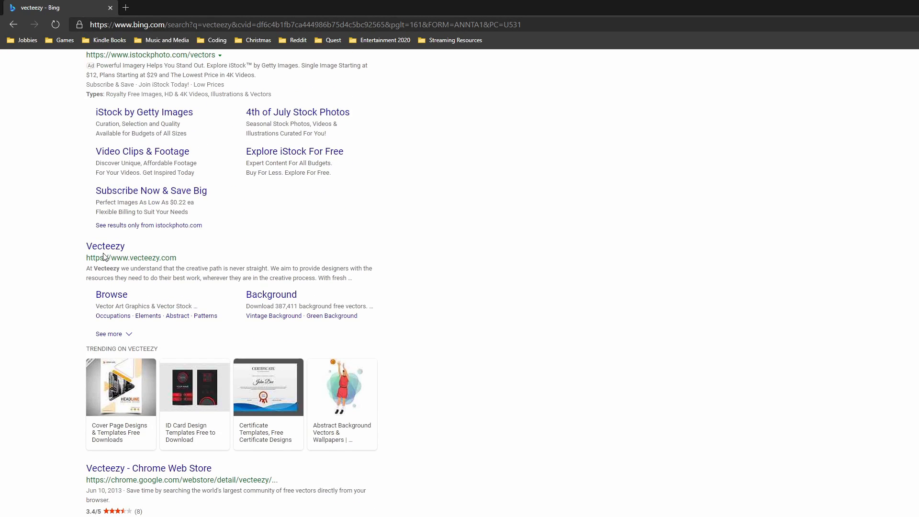
click(107, 248)
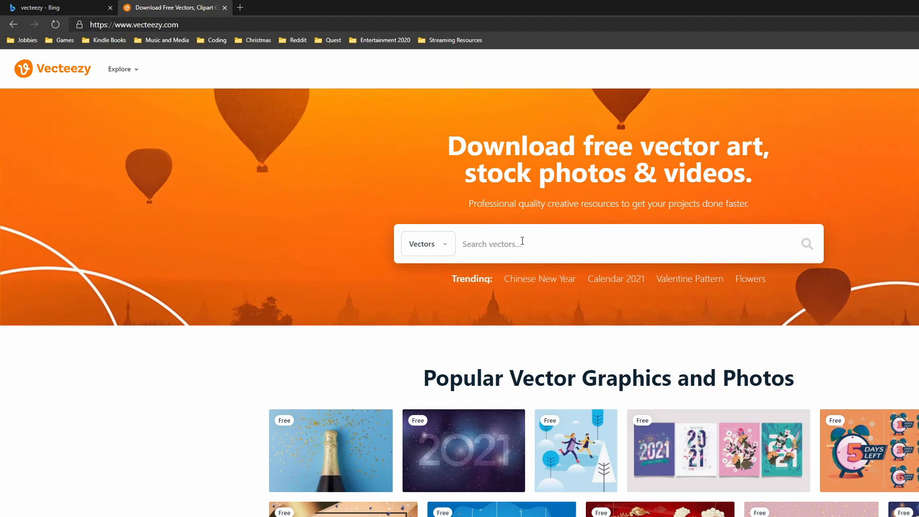
Step: Search Vecteezy's vectors for "sword logo" and open the free illustration of a single diagonal sword
click(523, 241)
text(sword logo)
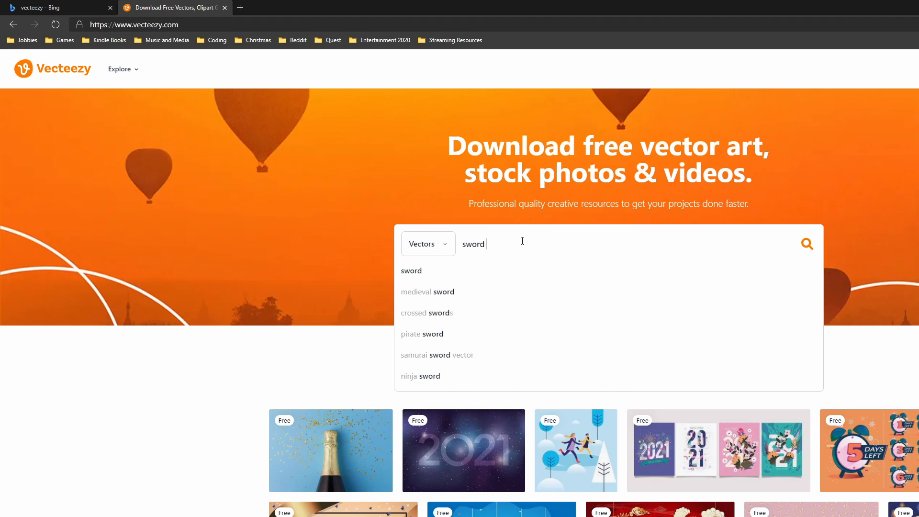
key(Return)
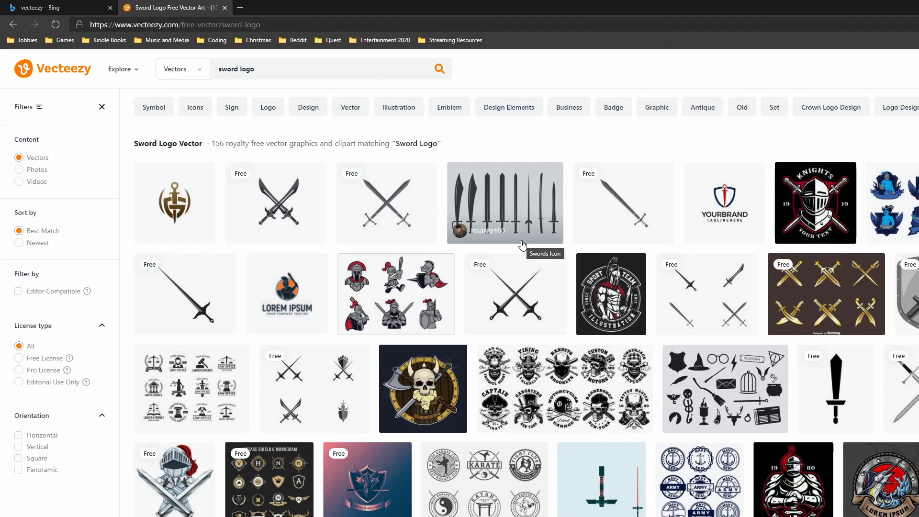
click(628, 198)
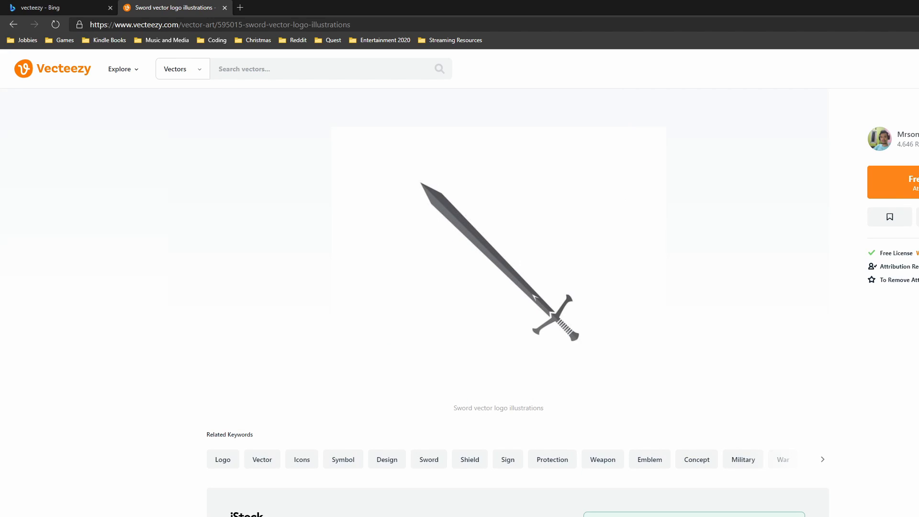
Step: Copy the sword vector's attribution link from its free download license options and paste it into a new Notepad document
click(893, 182)
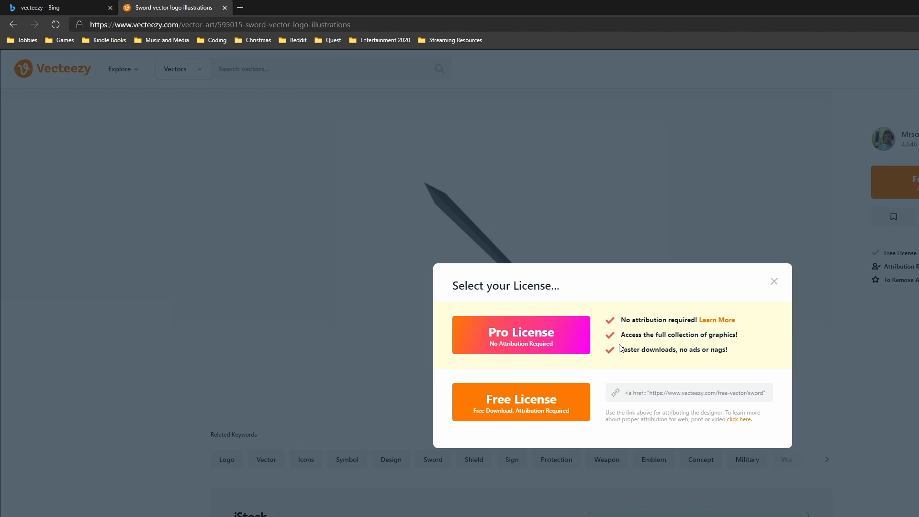
click(659, 399)
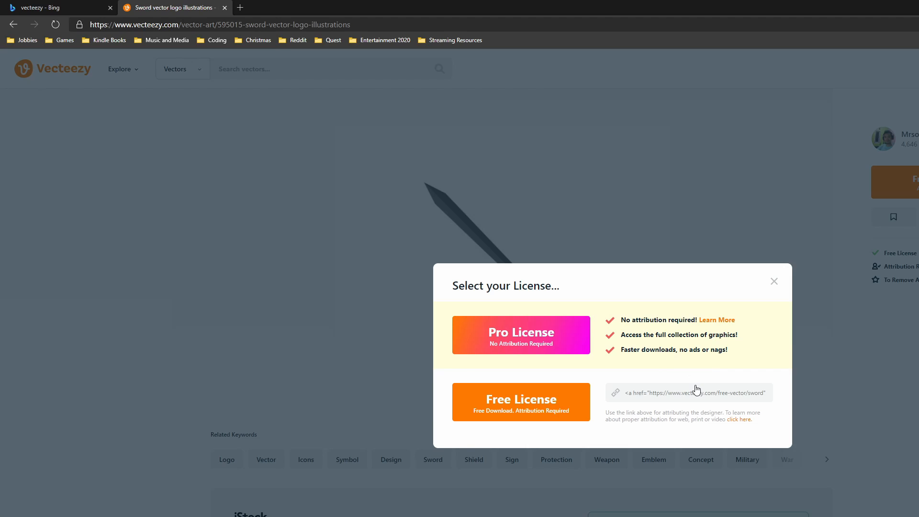
key(super)
text(notepad)
key(Return)
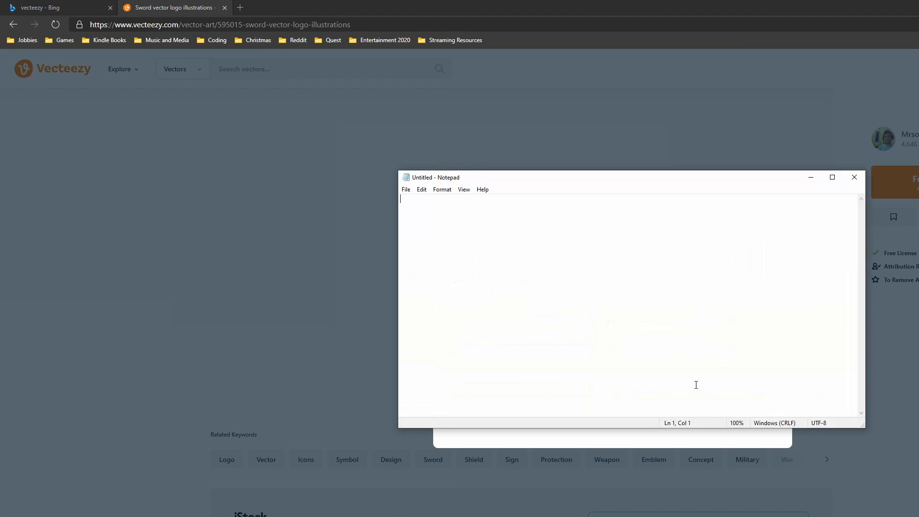
key(ctrl+v)
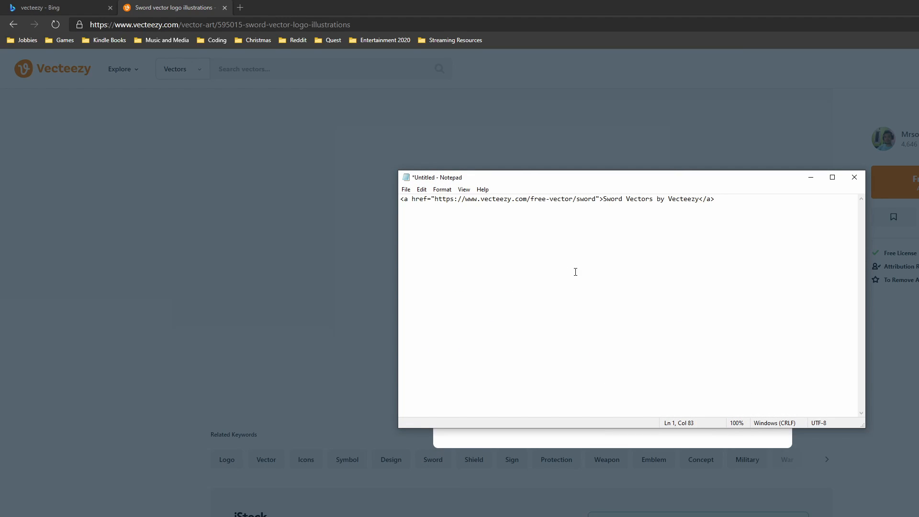
Step: Save the attribution note to the Desktop as "sword logo attribution.txt"
click(406, 189)
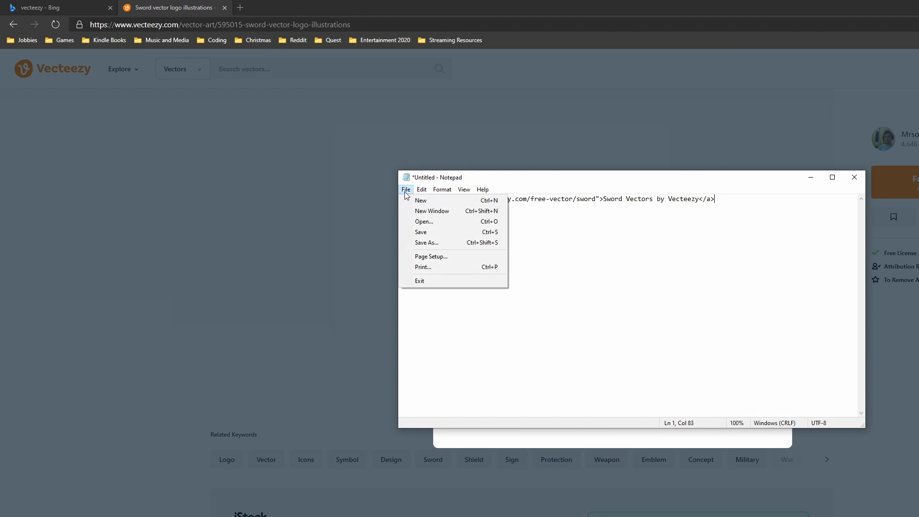
click(422, 232)
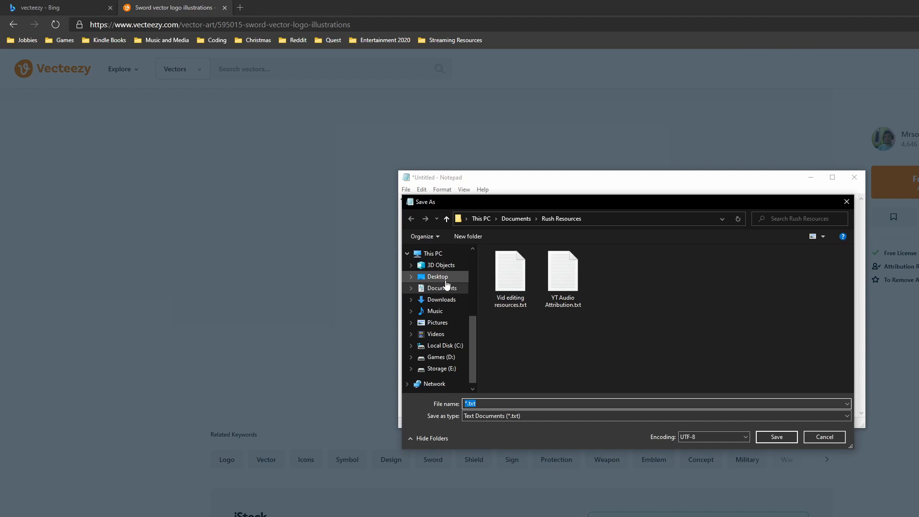
click(437, 277)
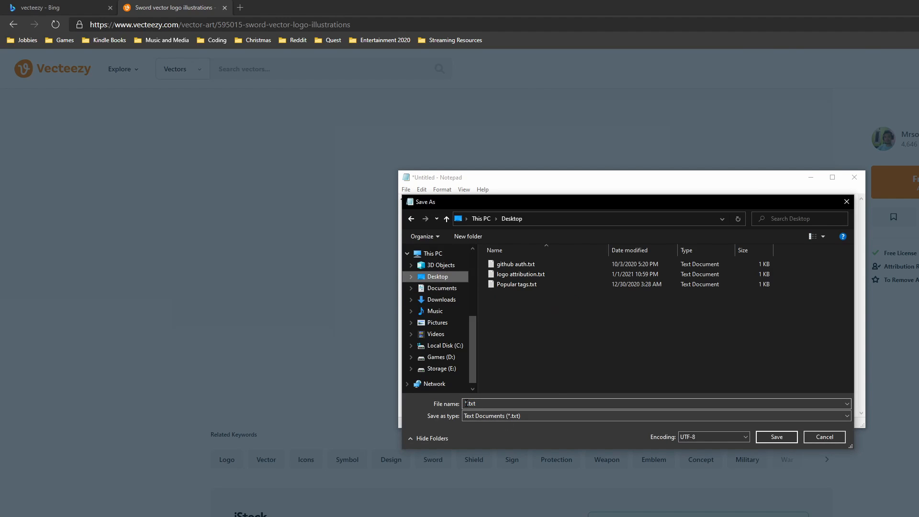
click(524, 404)
key(Left)
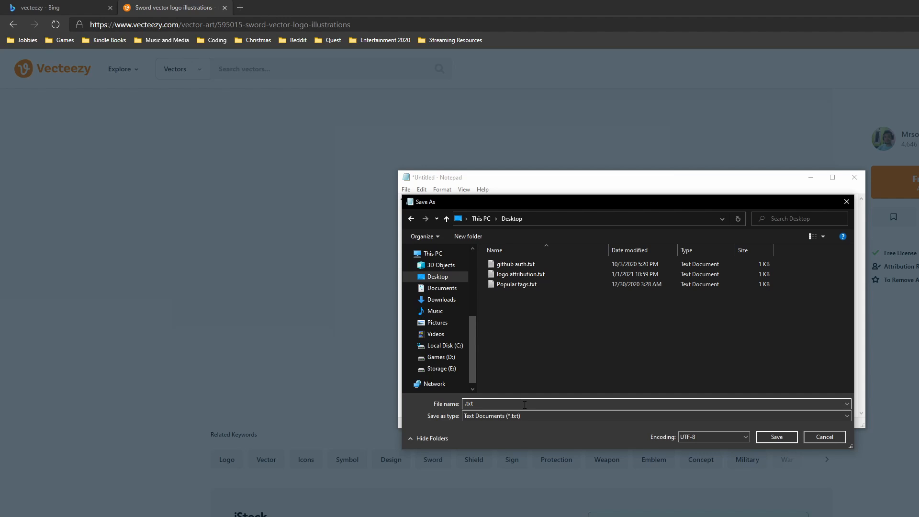
text(sword logo attribution)
key(Return)
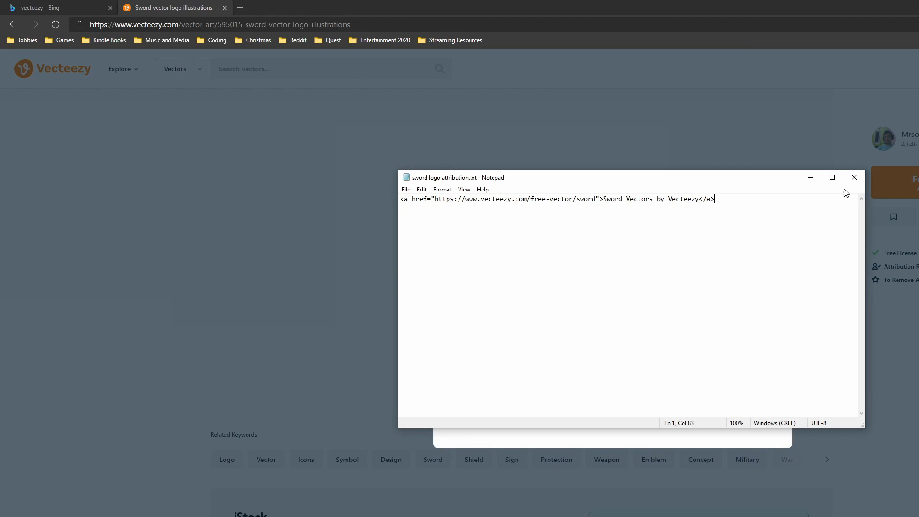
Step: Close the note and download the sword vector under the Free License
click(855, 177)
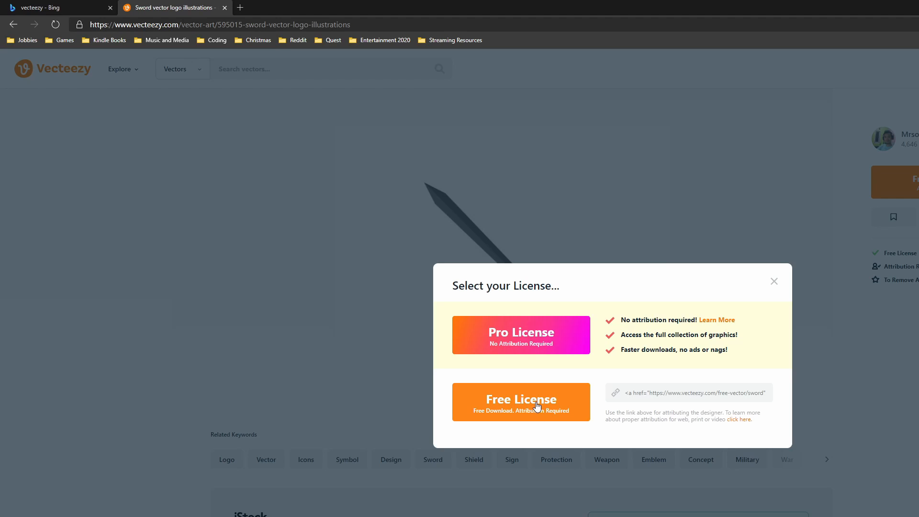
click(537, 406)
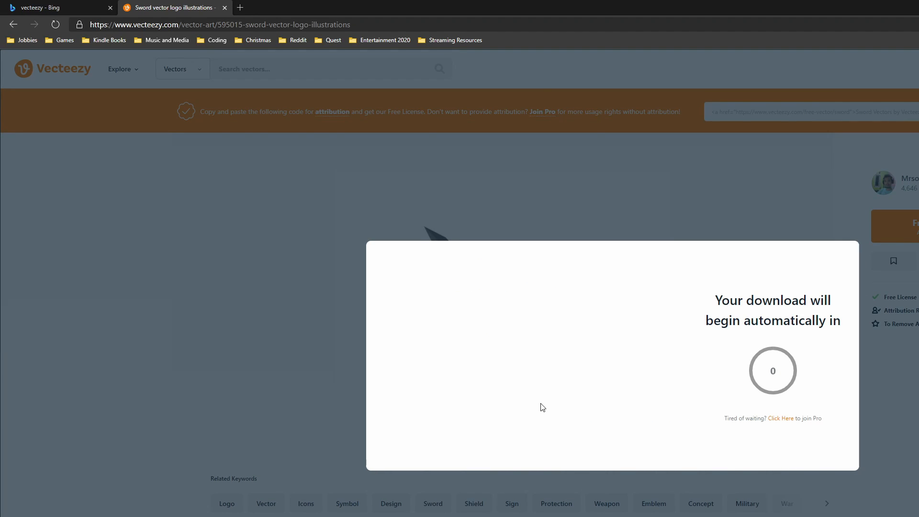
click(239, 143)
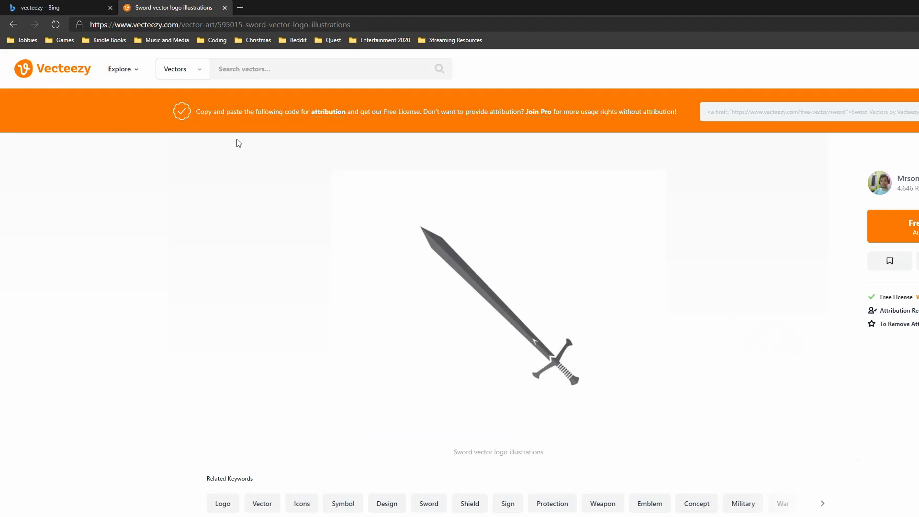
Step: Search Vecteezy's vectors for "logo s" and bring up the license options of the blue S logo vector letter
click(330, 74)
text(logo)
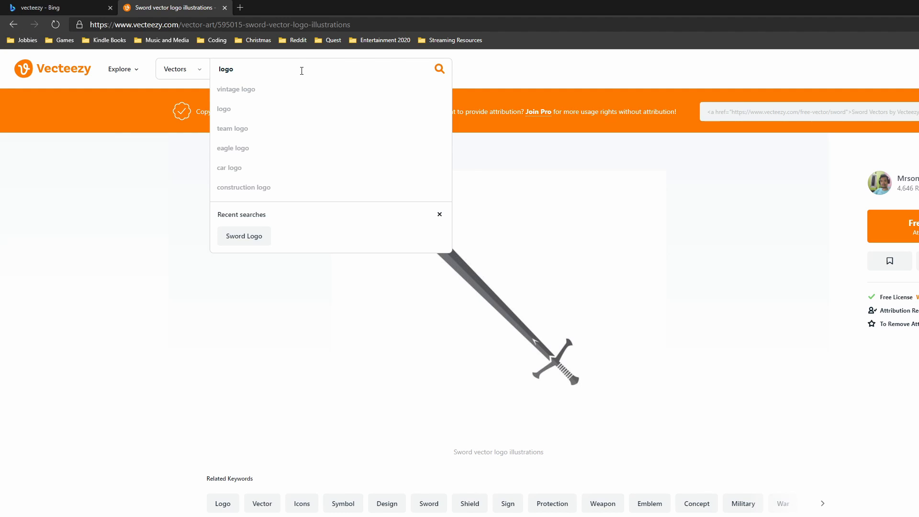
text( s)
key(Return)
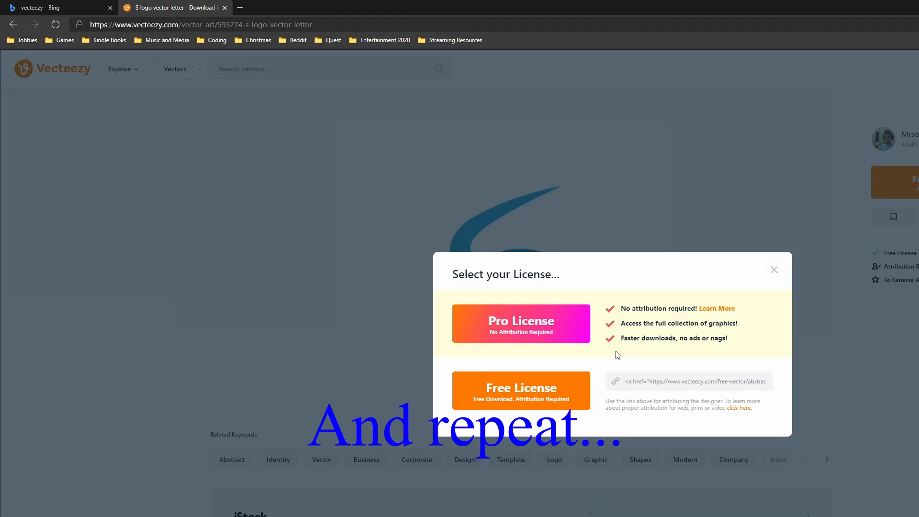
Step: Copy the S logo's attribution link, add it below the sword link in "sword logo attribution.txt", then save and close the file
click(697, 379)
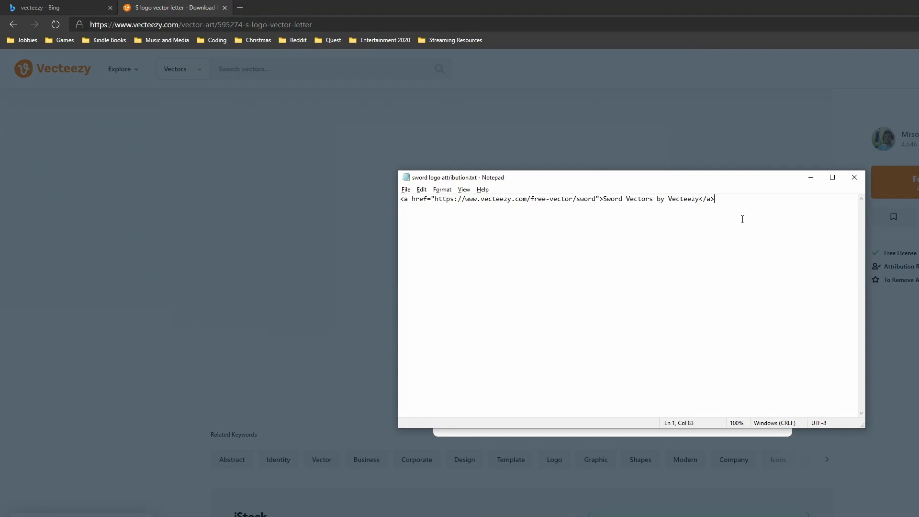
key(Return)
key(Return)
key(Return)
key(ctrl+v)
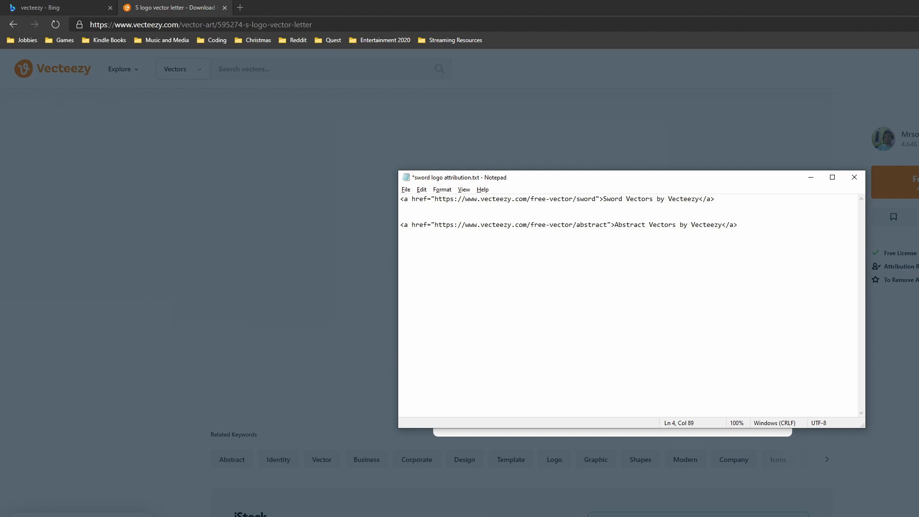
key(ctrl+s)
click(849, 176)
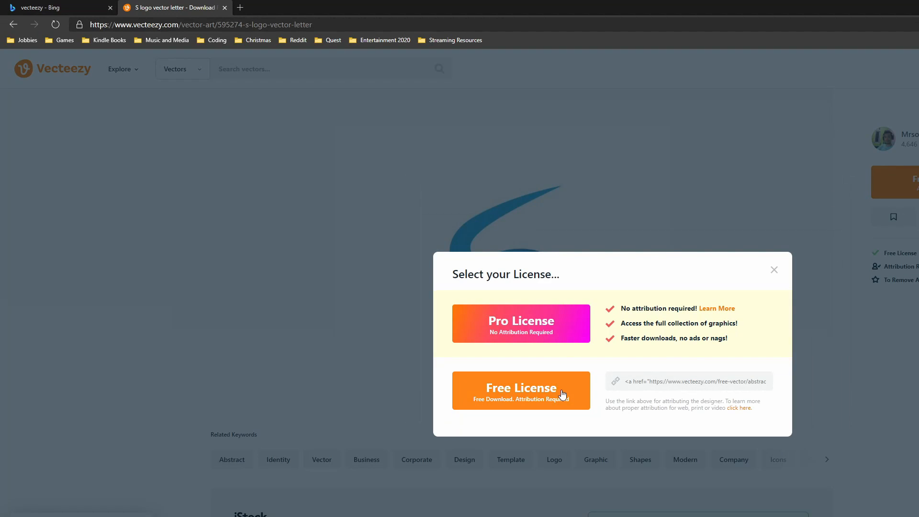
Step: Download the S logo under the Free License and extract vecteezy_s-logo-vector_595274.zip in Downloads
click(562, 396)
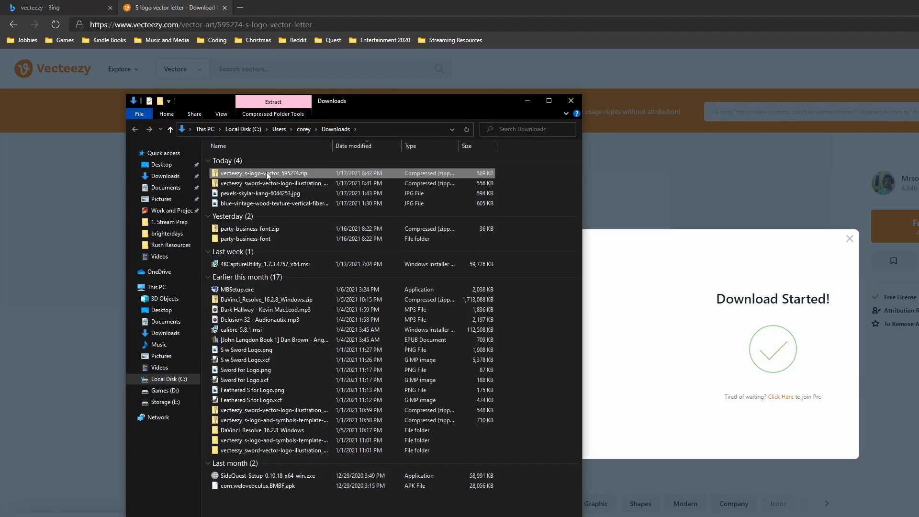
right_click(267, 173)
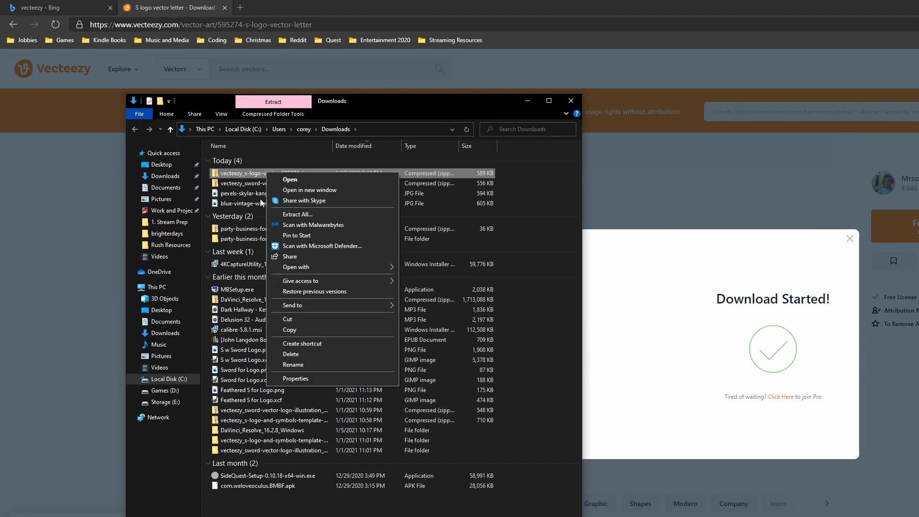
click(297, 214)
click(699, 435)
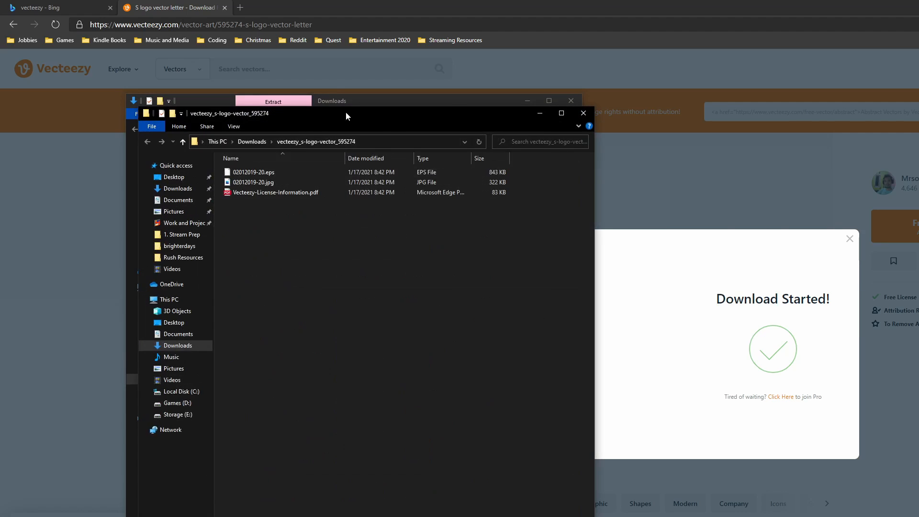
click(768, 118)
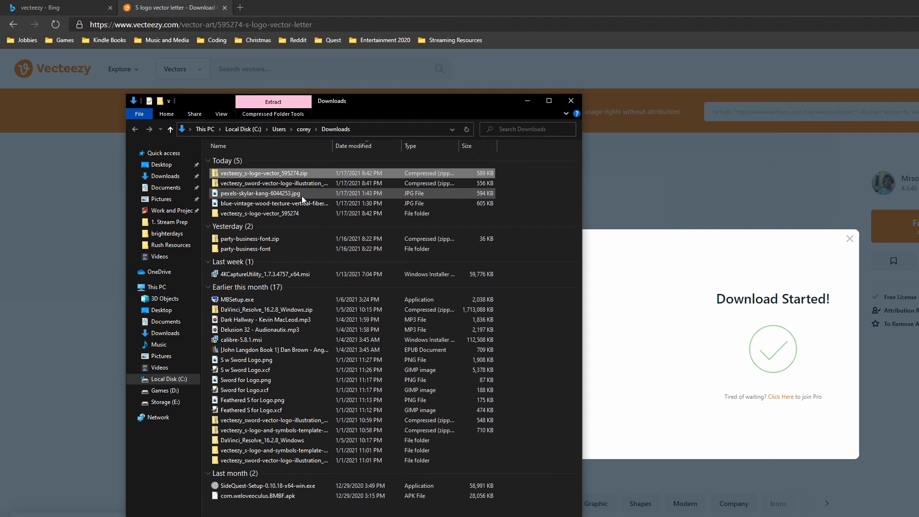
Step: Extract the downloaded vecteezy_sword-vector-logo-illustration zip in Downloads and close the extracted folder's window
right_click(280, 181)
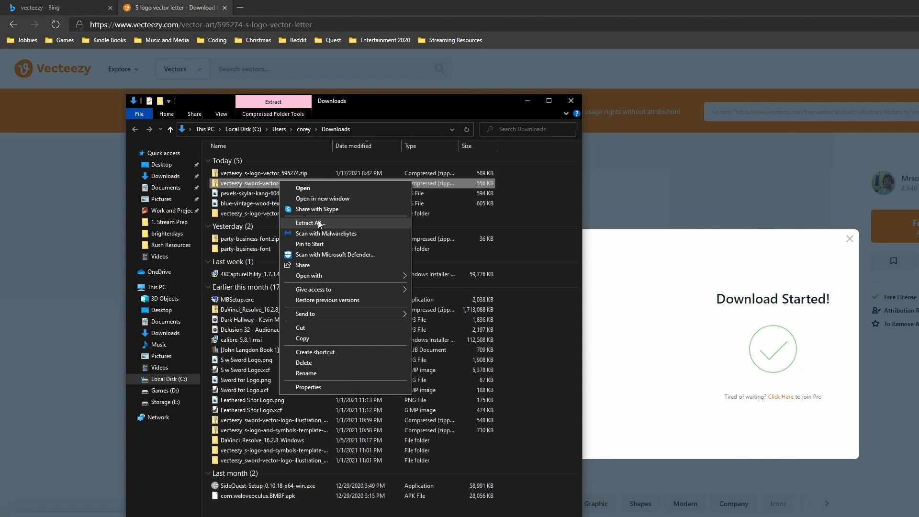
click(297, 224)
key(Return)
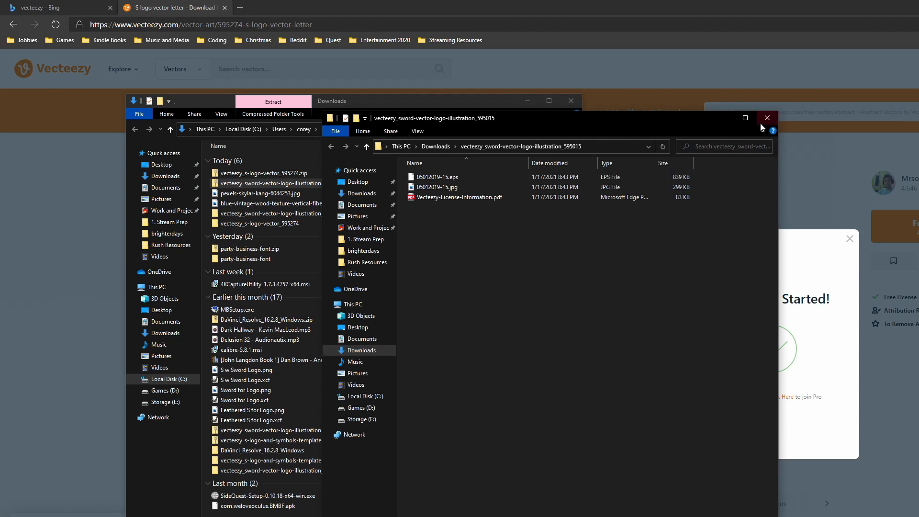
click(767, 118)
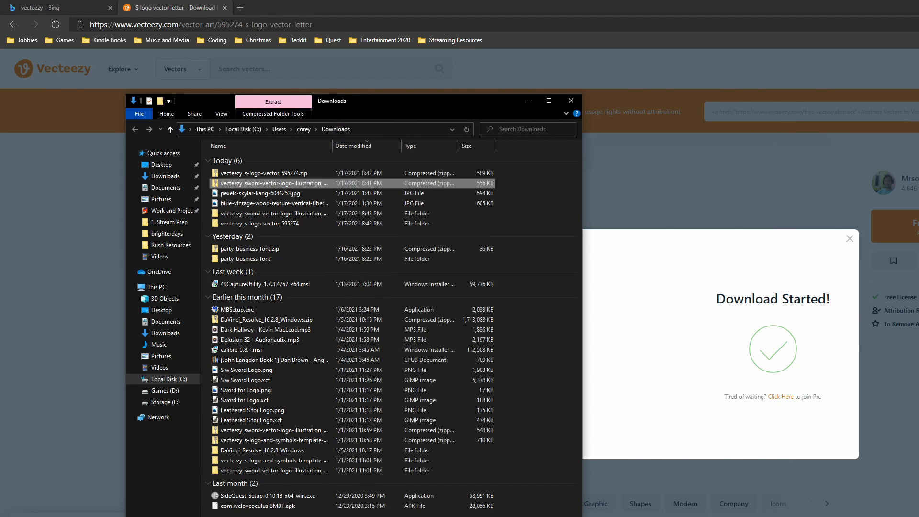
Step: Bring 05012019-15.jpg from the extracted sword folder into the transparent GIMP canvas as a layer, converting it to the GIMP built-in sRGB profile
click(918, 7)
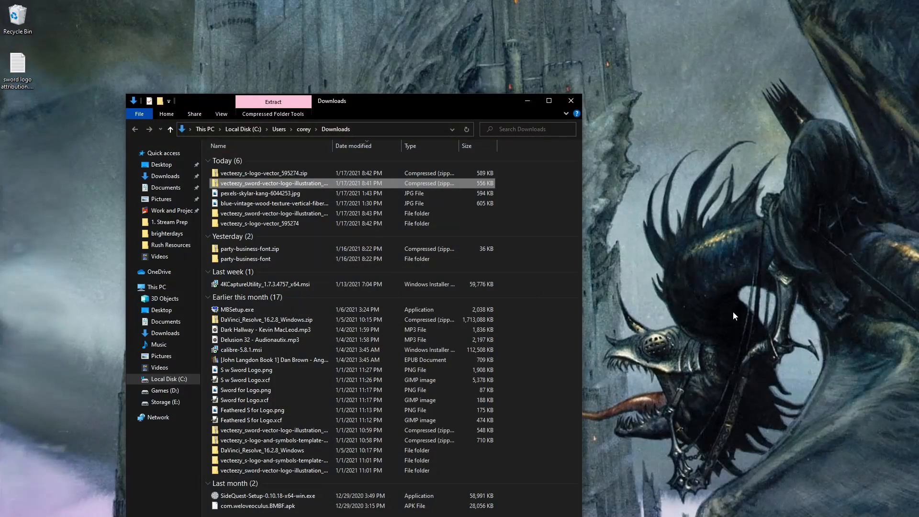
key(alt+Tab)
key(alt+Tab)
key(alt+Tab)
key(alt+Tab)
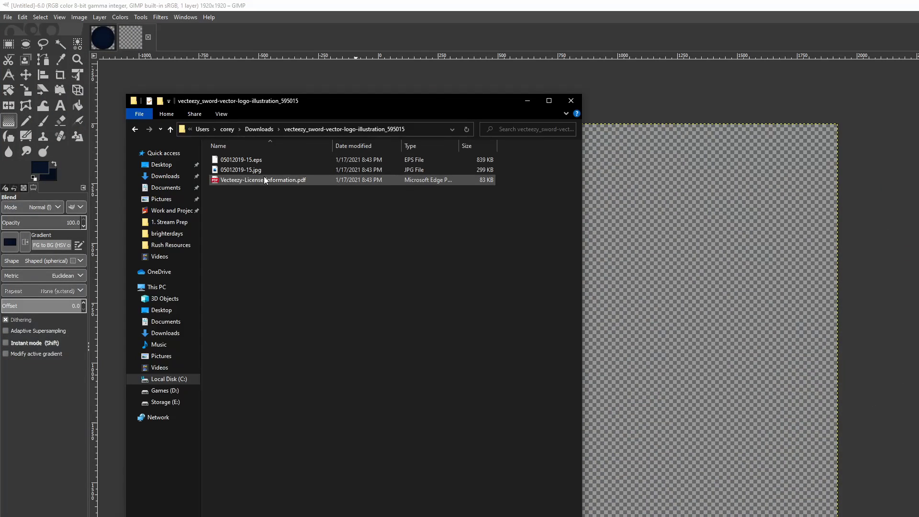
click(260, 171)
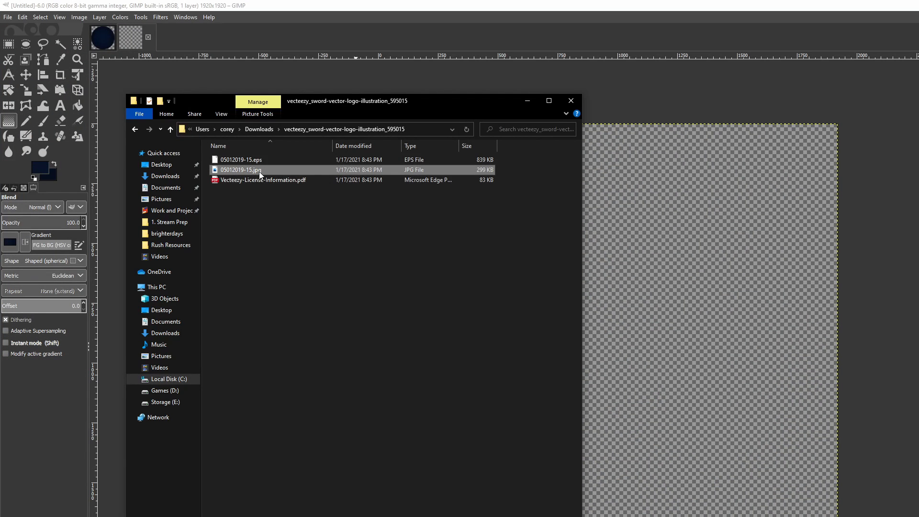
drag(261, 174, 672, 342)
click(528, 100)
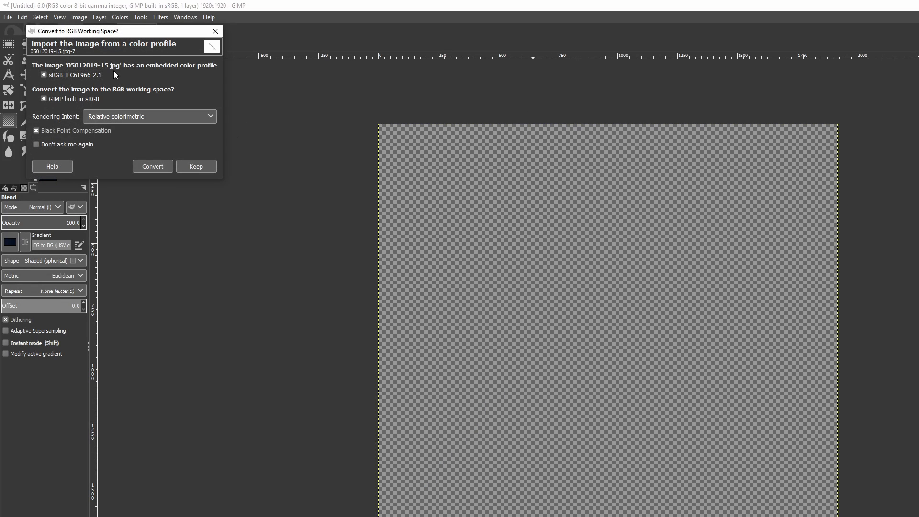
click(147, 167)
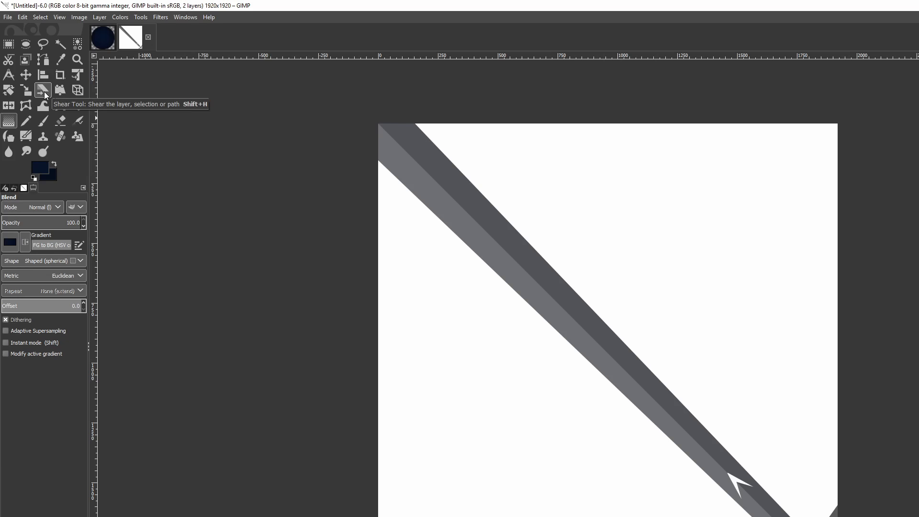
Step: Scale the sword layer down proportionally around its centre until the whole white picture sits well inside the canvas
click(27, 90)
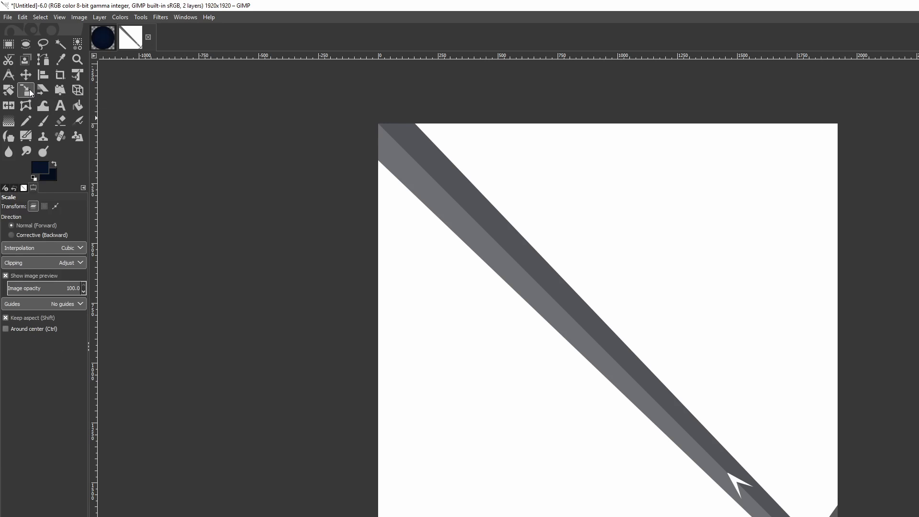
drag(578, 130, 611, 447)
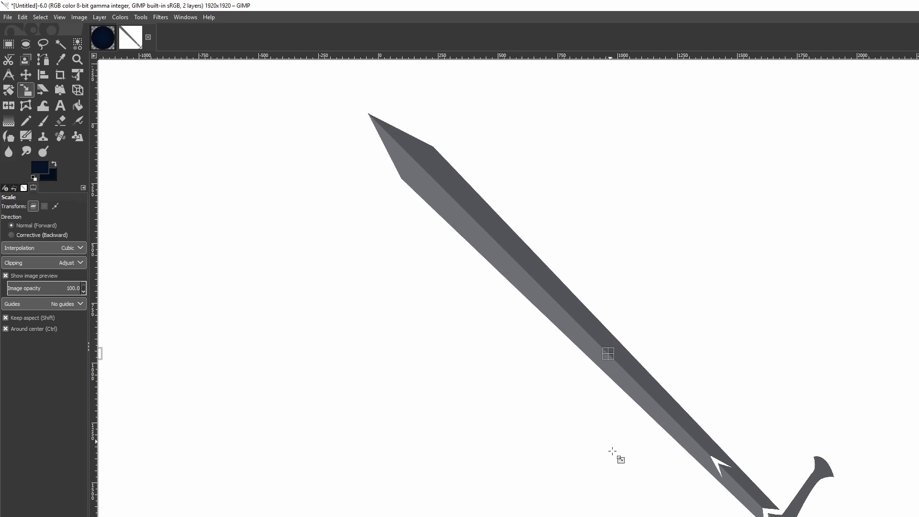
drag(600, 236, 623, 486)
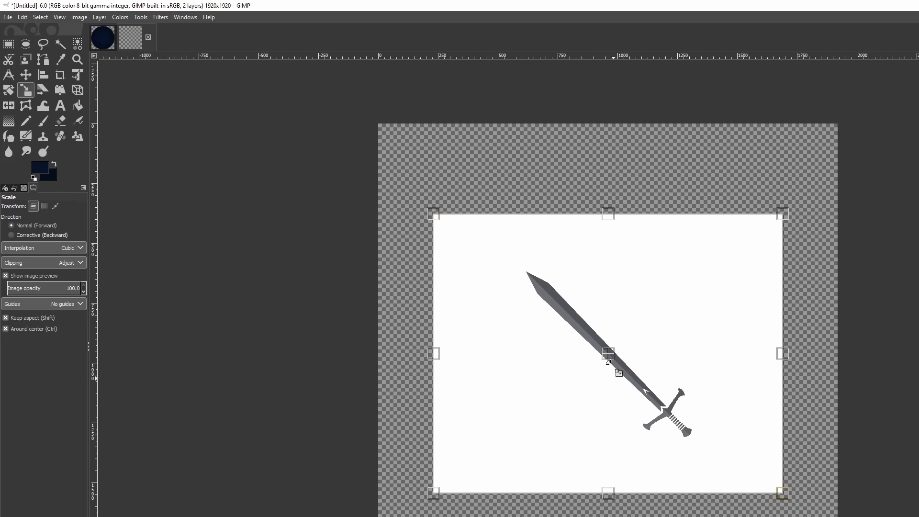
drag(577, 269, 577, 325)
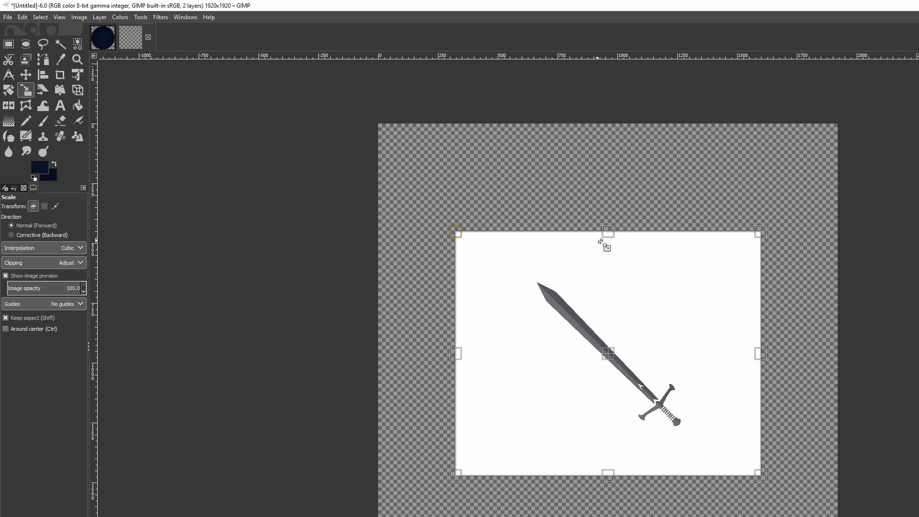
key(m)
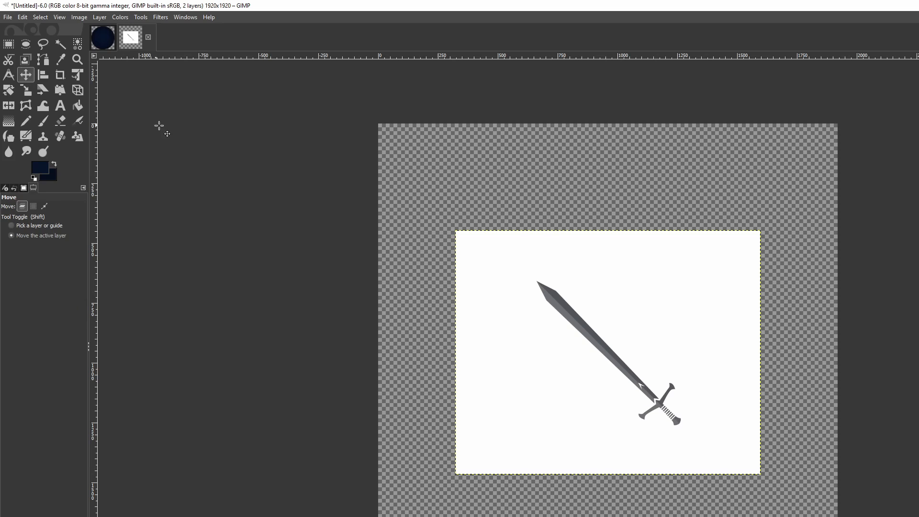
Step: Rotate the sword layer with Unified Transform so the sword stands vertical with the hilt up and the tip down
click(77, 76)
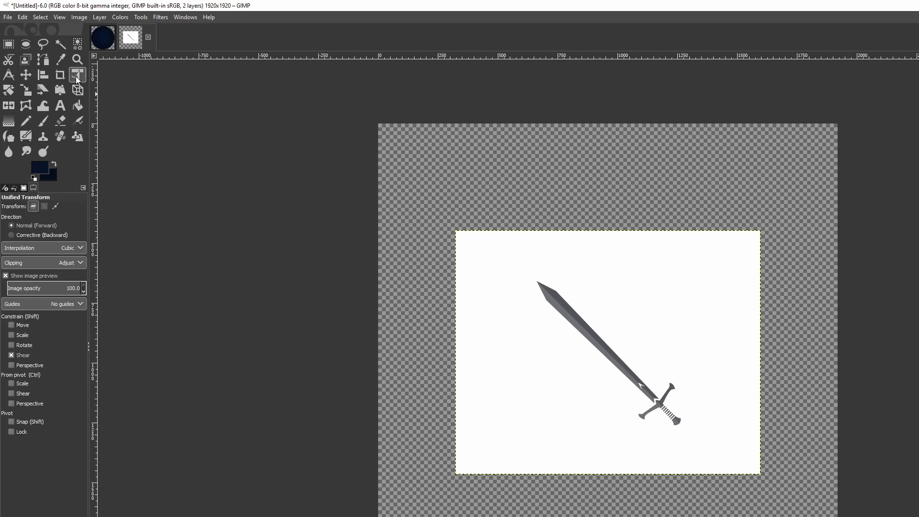
click(565, 244)
drag(589, 215, 594, 467)
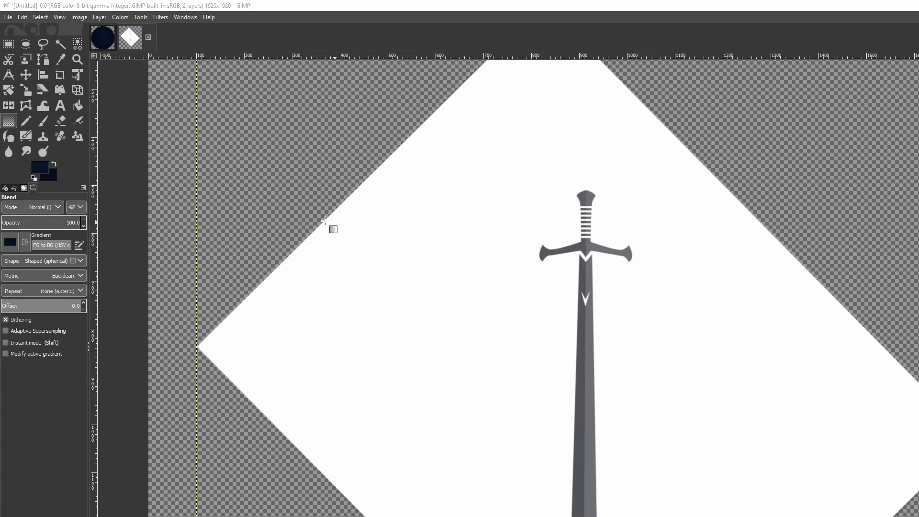
Step: Select both the dark and the light half of the sword's blade with Fuzzy Select at threshold 15
click(60, 46)
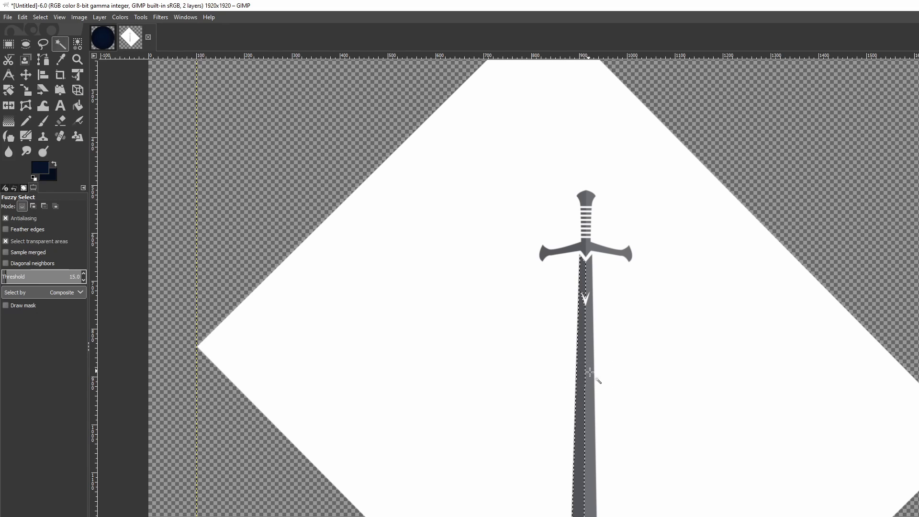
scroll(589, 345, up, 1)
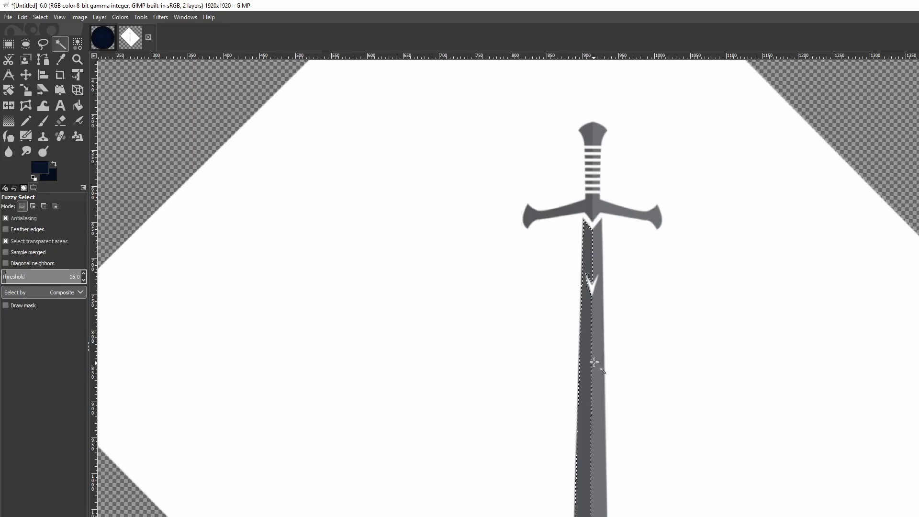
shift+click(599, 365)
Step: Add both halves of the sword's crossguard and the pommel to the blade selection
scroll(595, 191, up, 1)
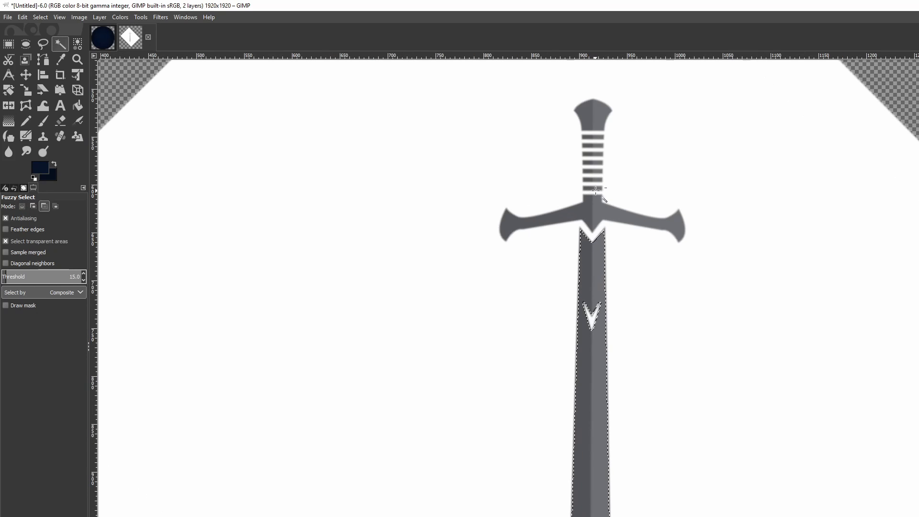
scroll(596, 191, up, 1)
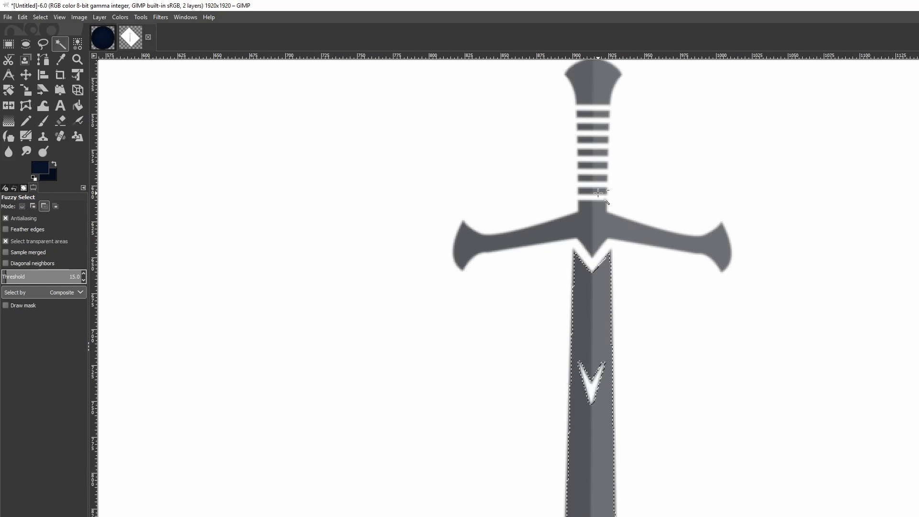
scroll(655, 181, up, 2)
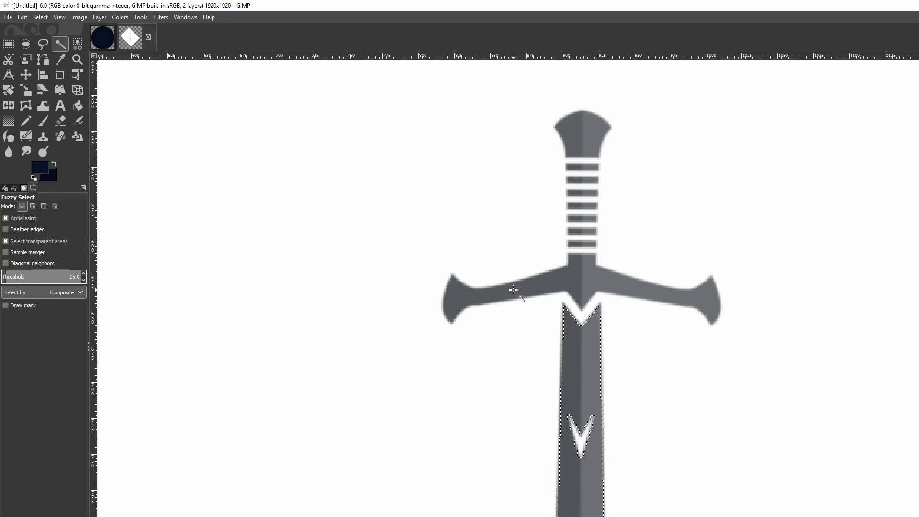
shift+click(518, 290)
shift+click(604, 280)
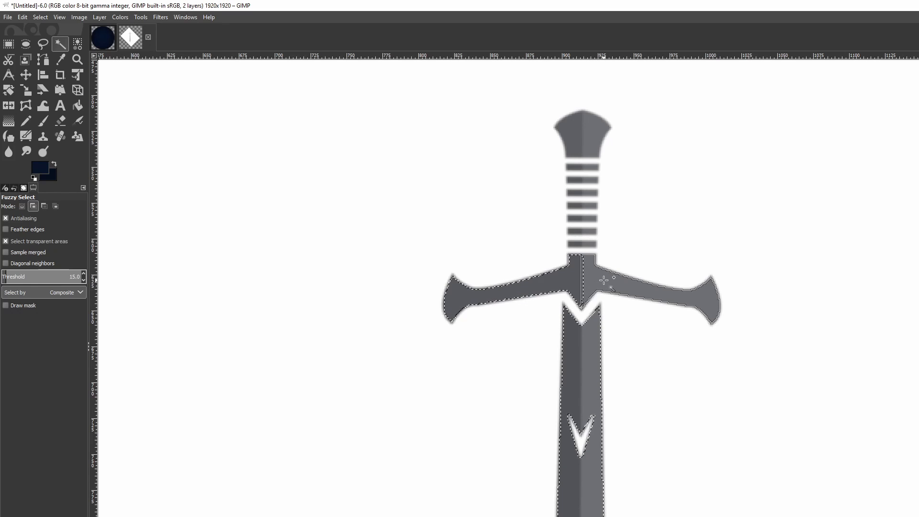
shift+click(583, 138)
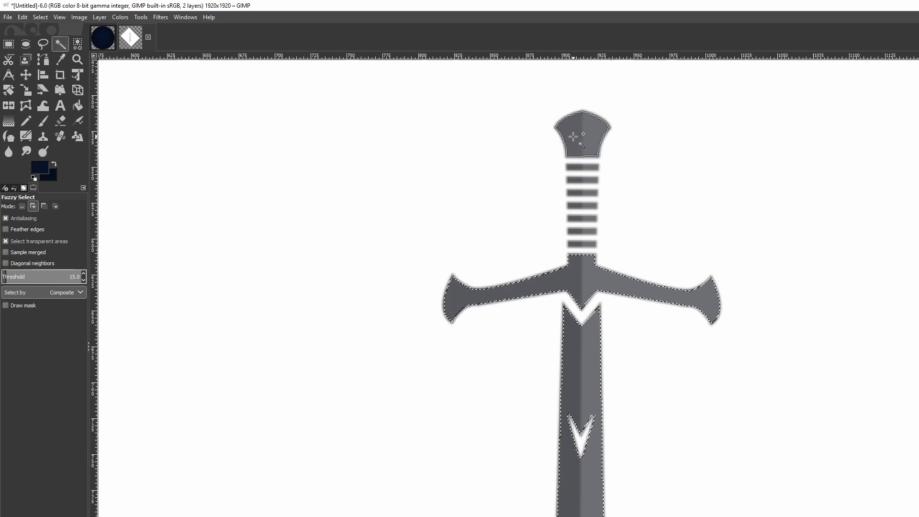
Step: Add each of the seven horizontal grip bands between pommel and crossguard to the selection
shift+click(582, 167)
shift+click(582, 180)
shift+click(583, 193)
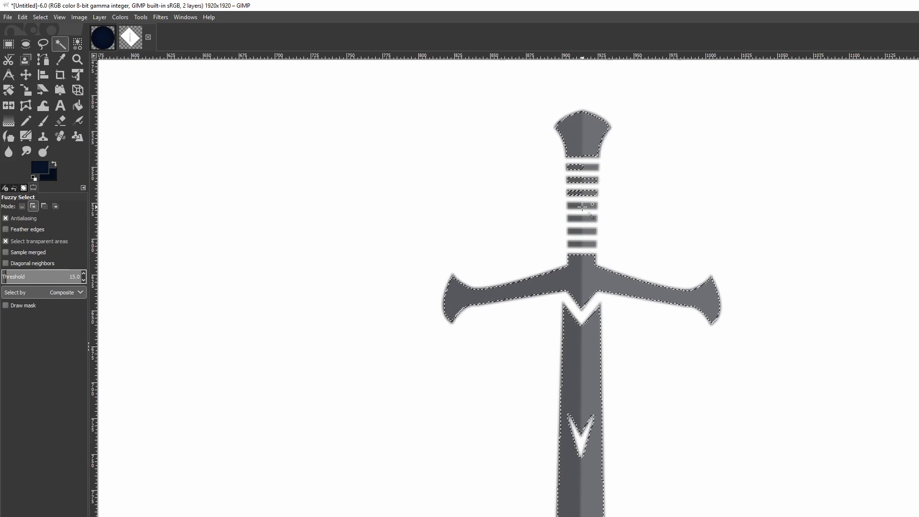
shift+click(582, 206)
shift+click(582, 218)
shift+click(582, 231)
shift+click(582, 243)
Step: Add the missed parts of the grip bands and the pommel's lower edge so the whole hilt is selected
scroll(597, 235, up, 3)
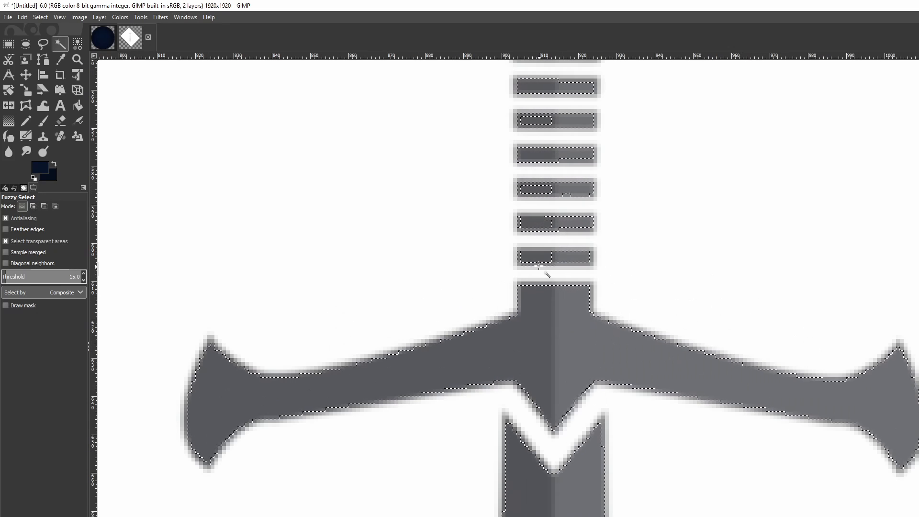
shift+click(543, 258)
shift+click(558, 224)
shift+click(561, 189)
shift+click(556, 120)
drag(650, 119, 631, 229)
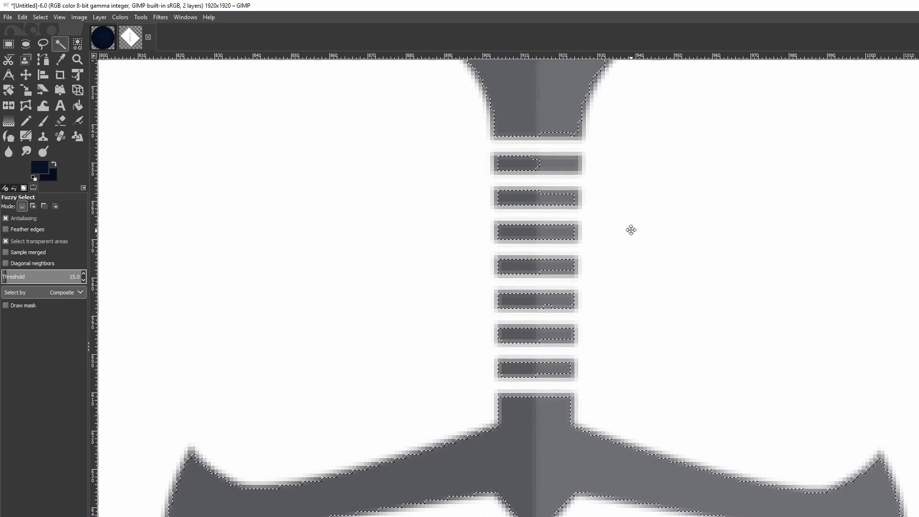
shift+click(551, 164)
shift+click(566, 193)
shift+click(563, 273)
shift+click(555, 307)
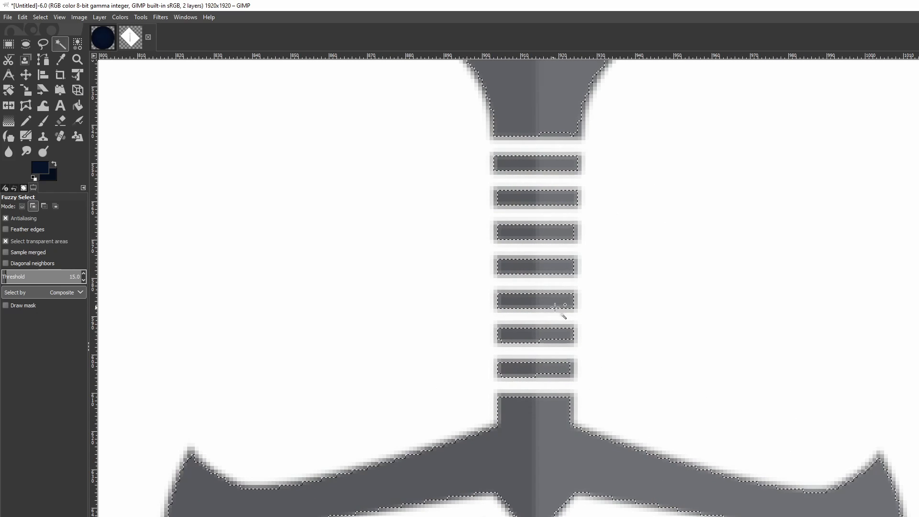
shift+click(556, 340)
drag(580, 369, 577, 412)
shift+click(566, 413)
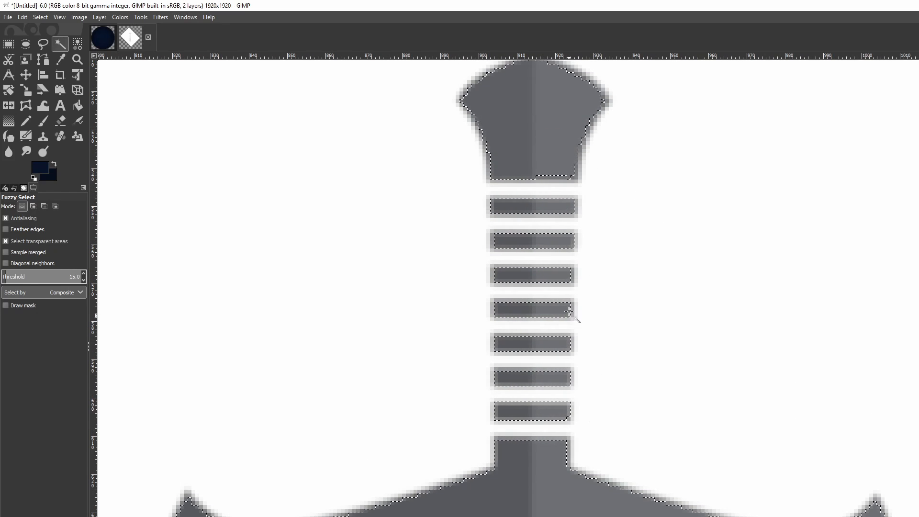
shift+click(574, 273)
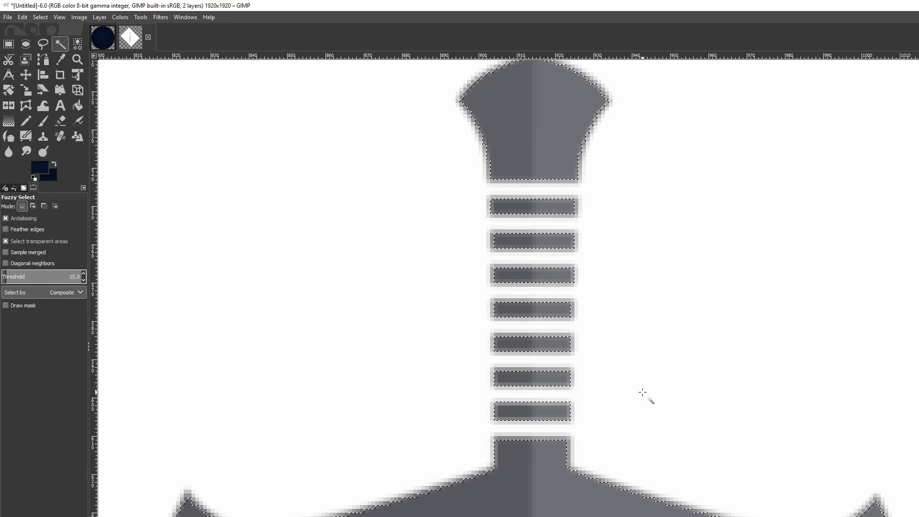
Step: Copy the selected sword and paste it into the dark-blue circle image as a new layer
scroll(644, 351, down, 3)
drag(457, 357, 519, 91)
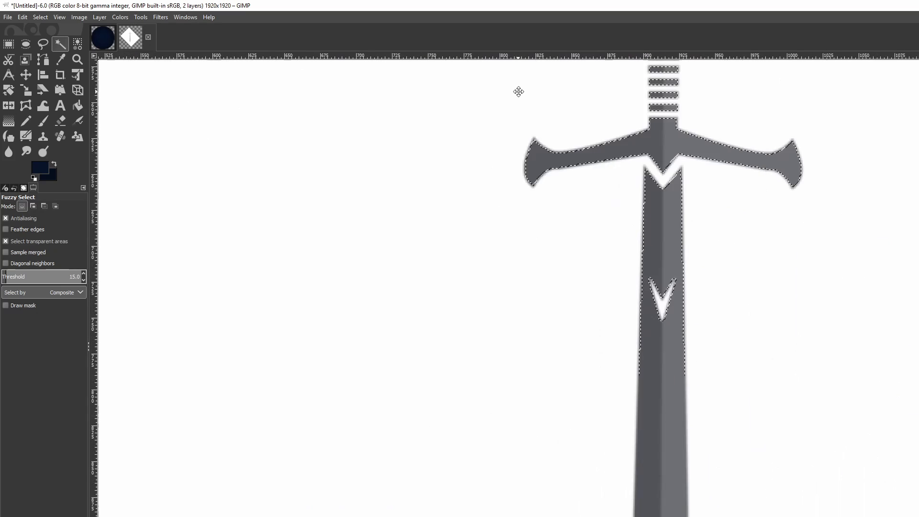
scroll(533, 308, down, 4)
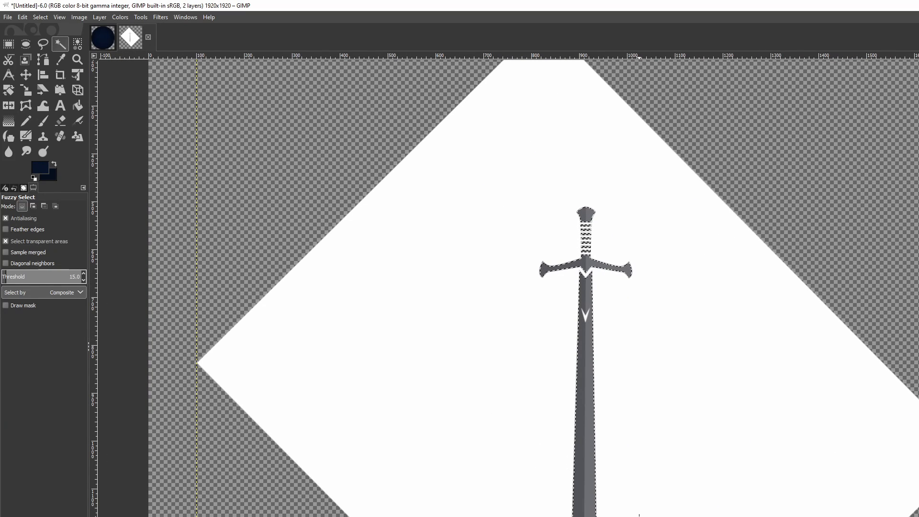
key(ctrl)
click(105, 38)
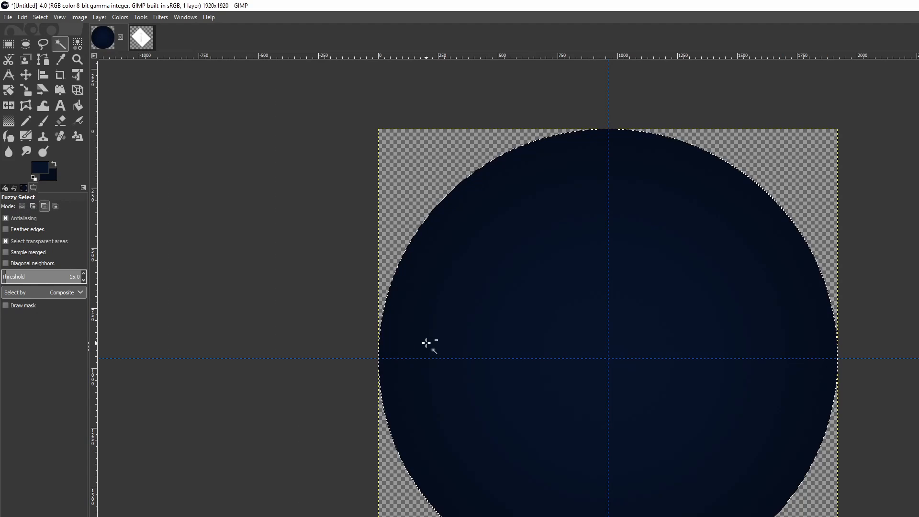
key(ctrl+v)
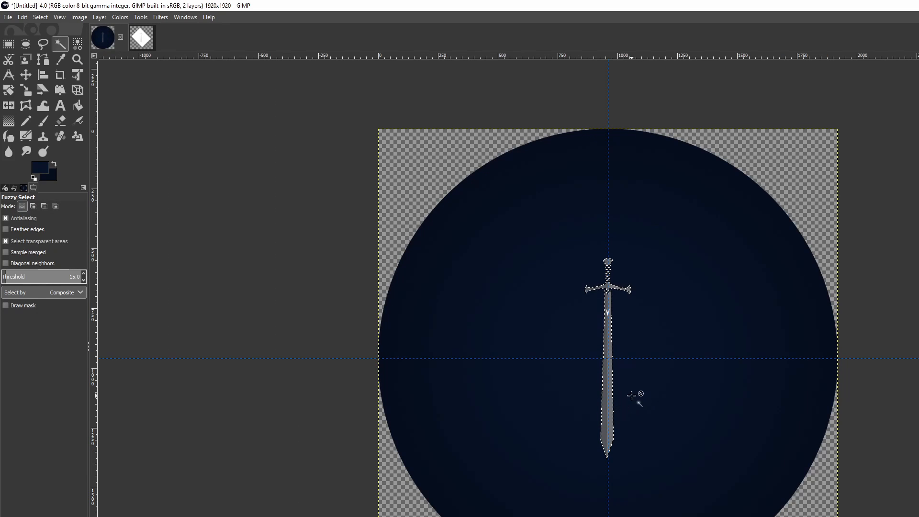
scroll(642, 376, up, 3)
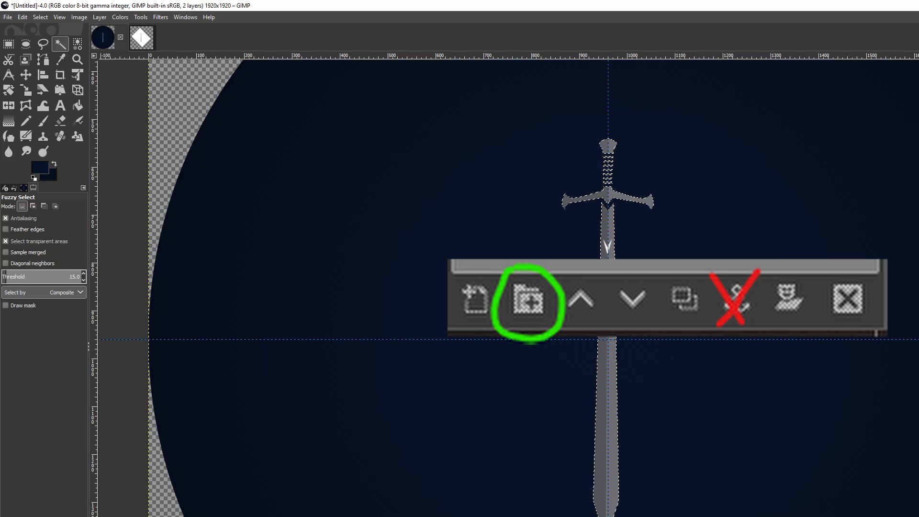
key(ctrl+shift+n)
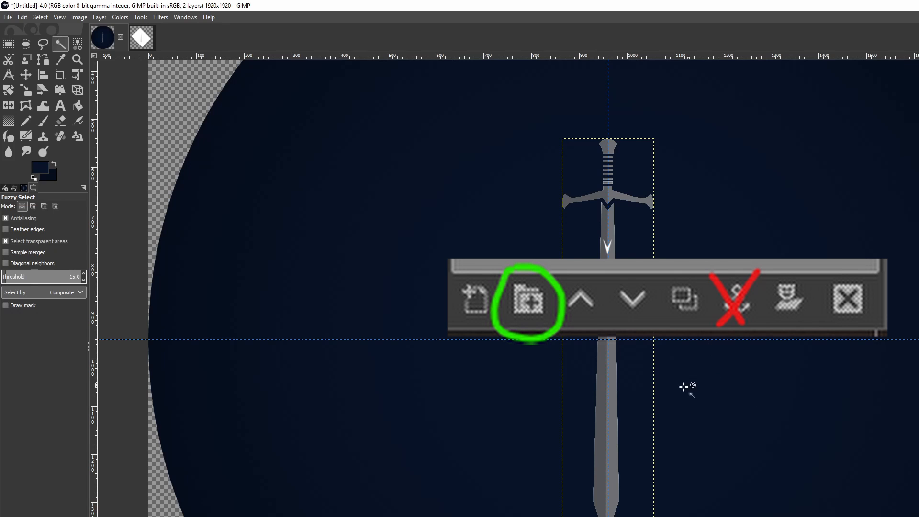
Step: Scale the pasted sword up proportionally around its centre to about 300 px wide so it spans more of the circle
ctrl+scroll(615, 462, down, 1)
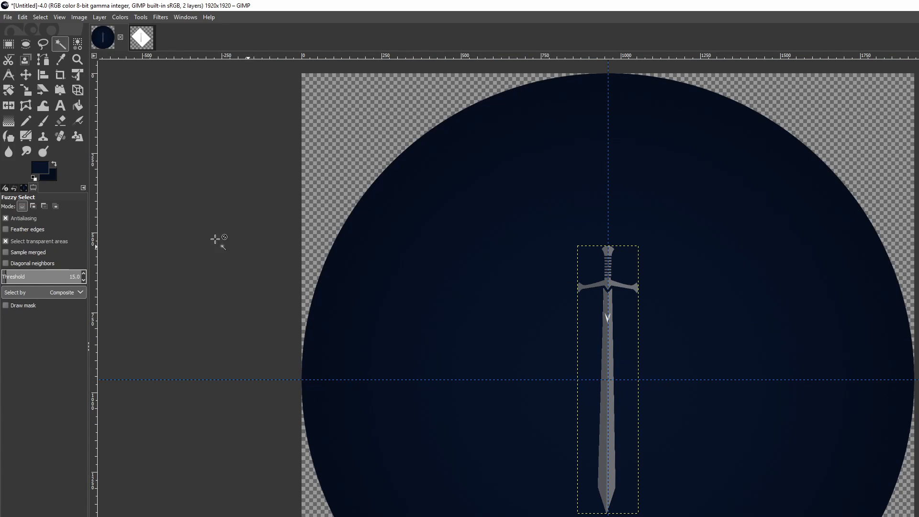
click(25, 90)
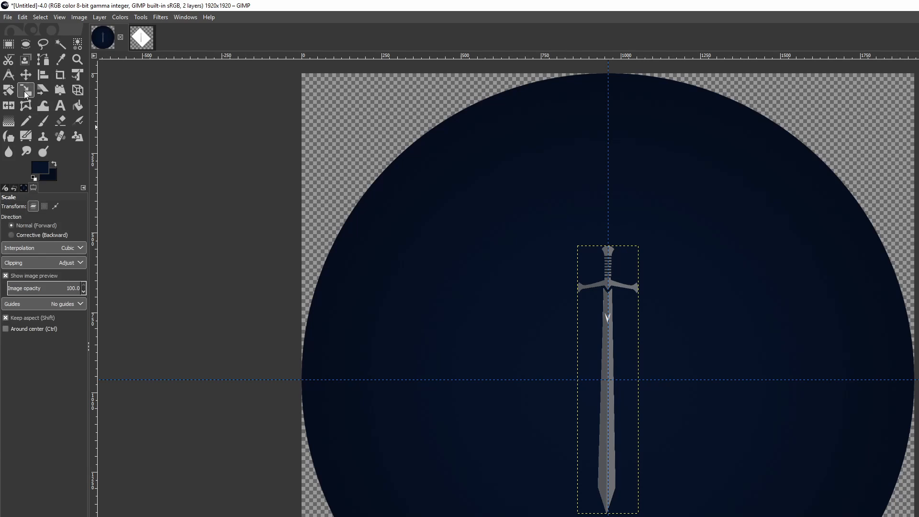
click(617, 272)
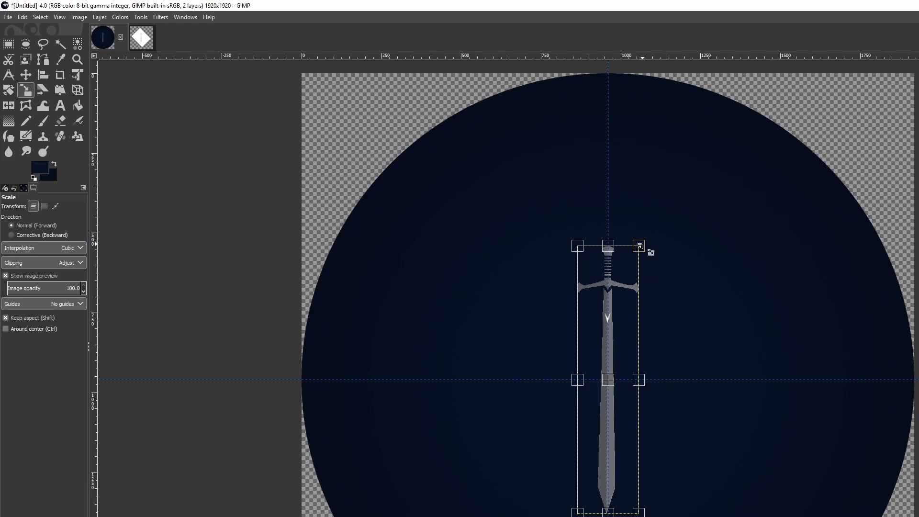
drag(640, 246, 765, 105)
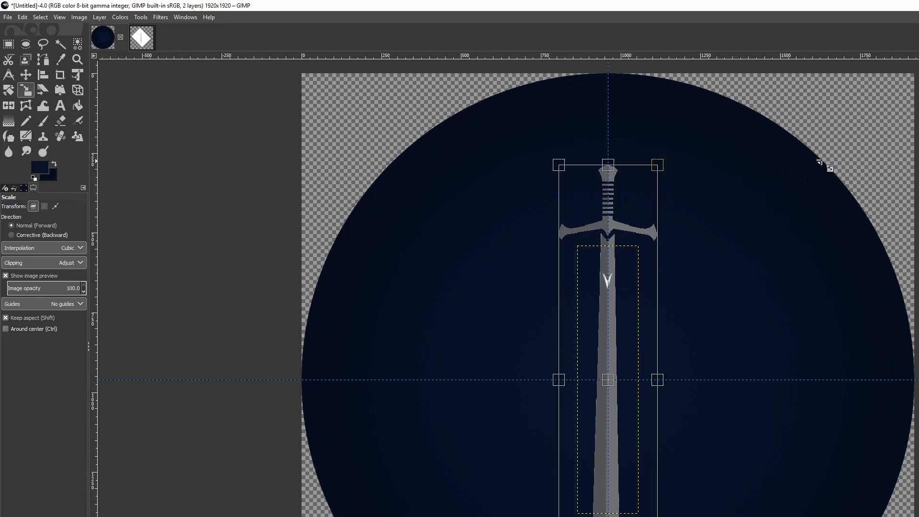
key(Return)
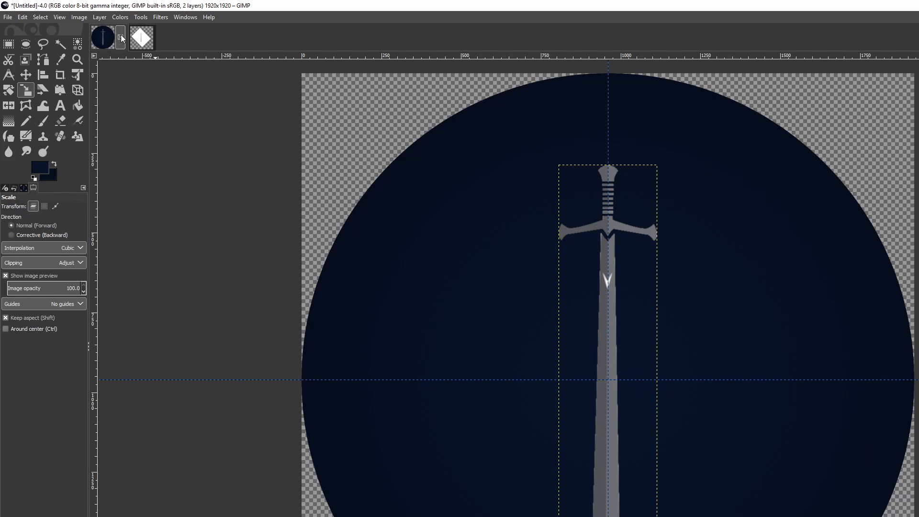
Step: Close the original sword image with the white diamond and discard its changes
click(142, 37)
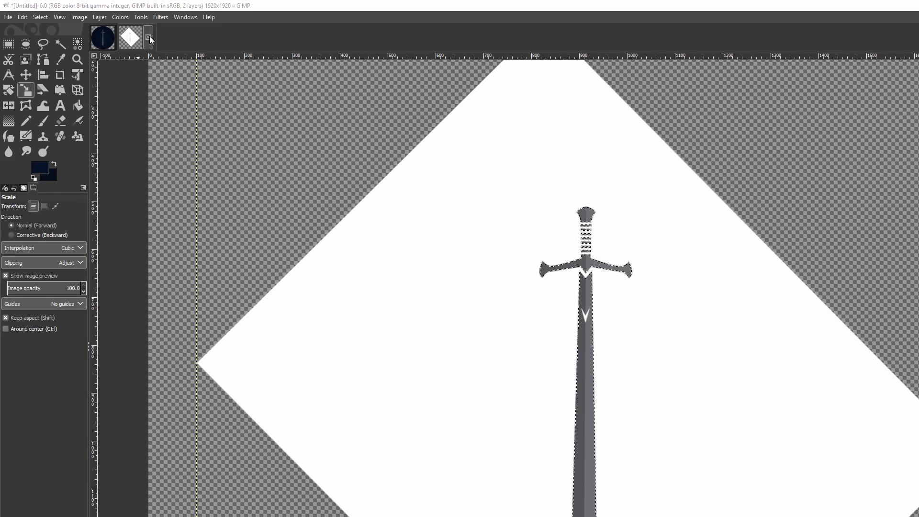
click(148, 36)
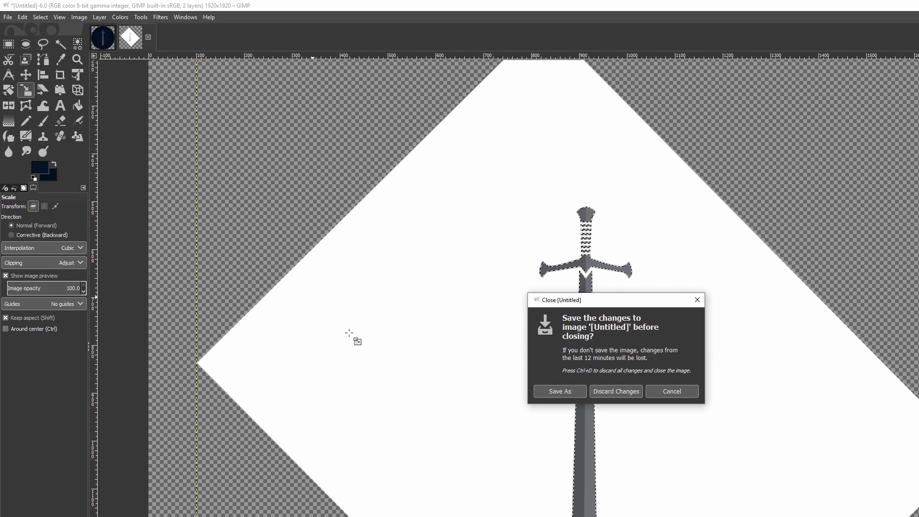
click(617, 394)
Step: Create a new 1920 × 1920 px image filled with transparency
click(22, 17)
mouse_move(7, 17)
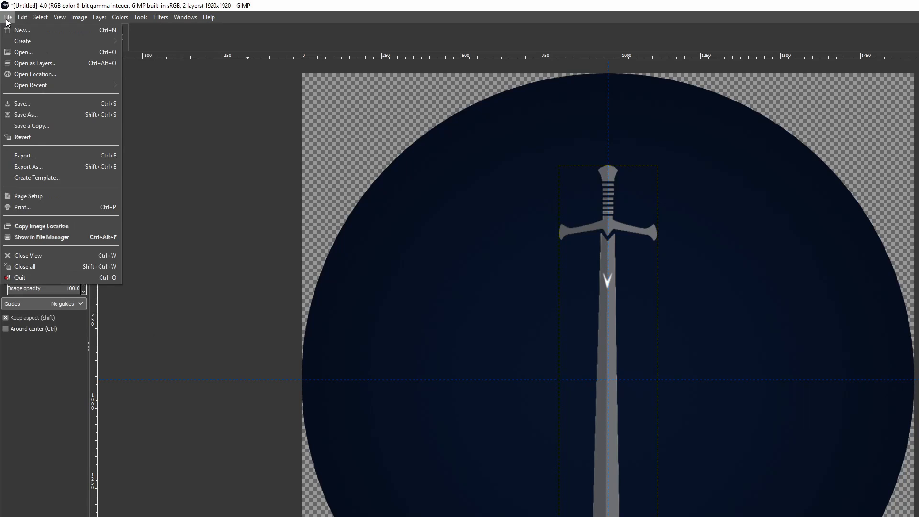
click(23, 31)
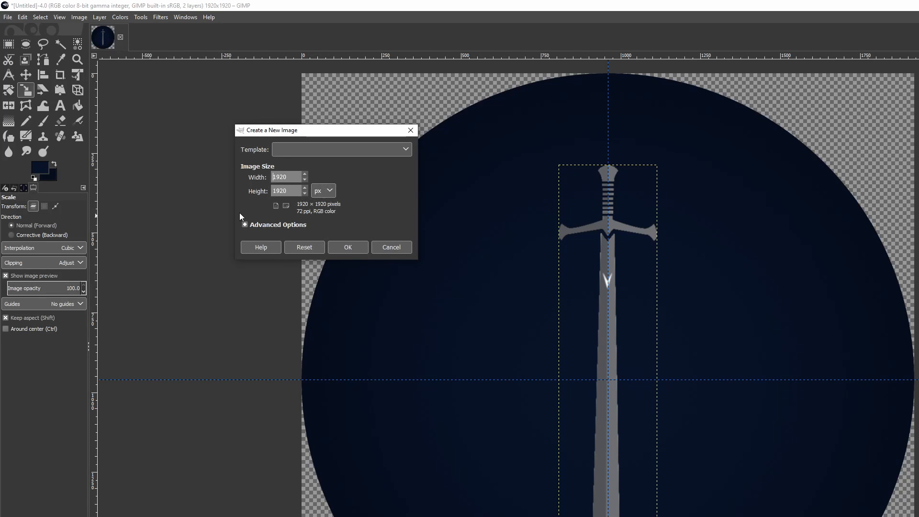
click(245, 223)
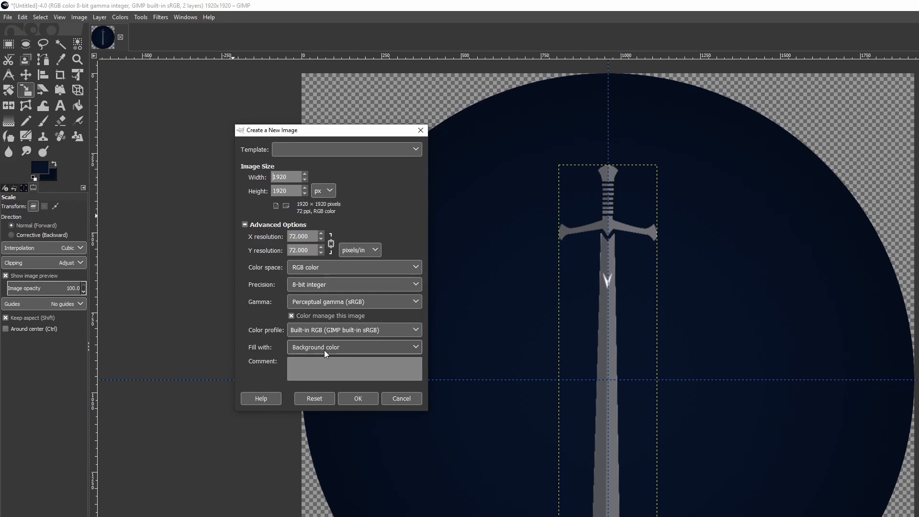
click(340, 349)
click(338, 374)
click(364, 400)
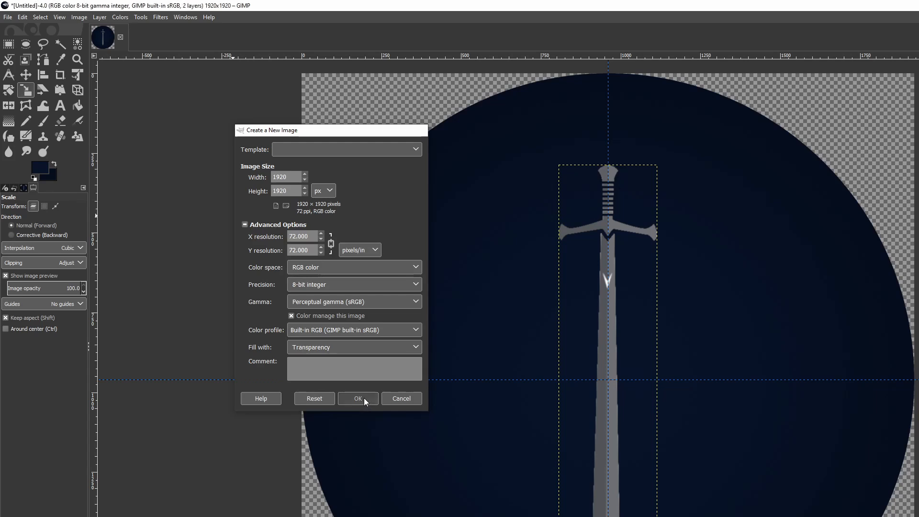
Step: Import 02012019-20.jpg from the vecteezy_s-logo-vector_595274 download folder, converted to GIMP's built-in sRGB, and scale it down until the whole S fits the canvas
key(alt+Tab)
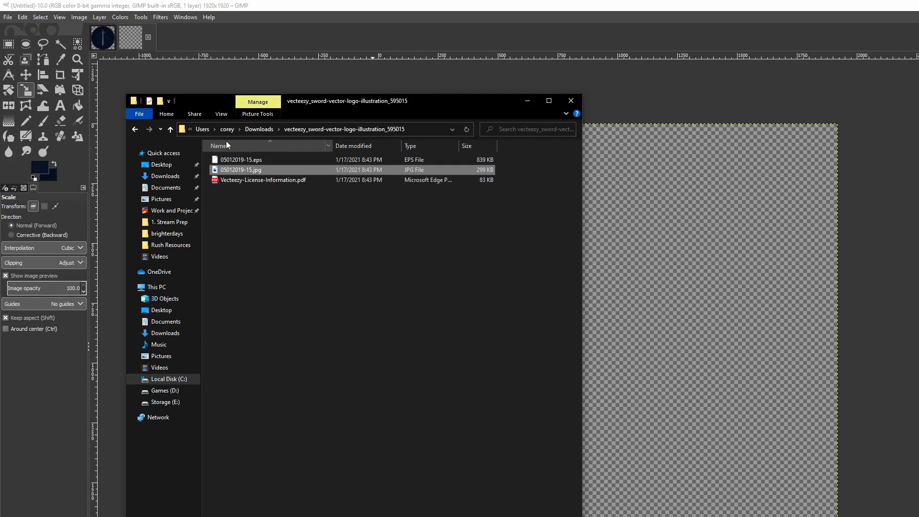
click(258, 129)
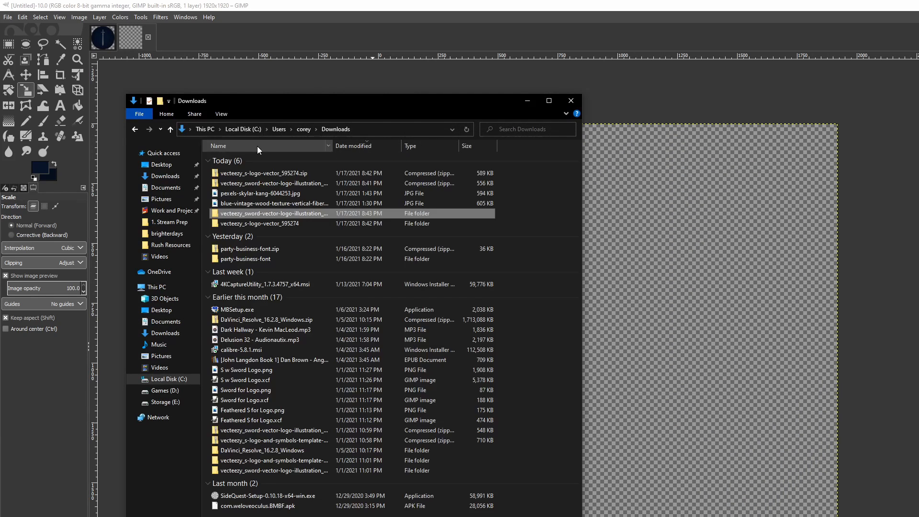
double_click(280, 224)
drag(258, 170, 606, 278)
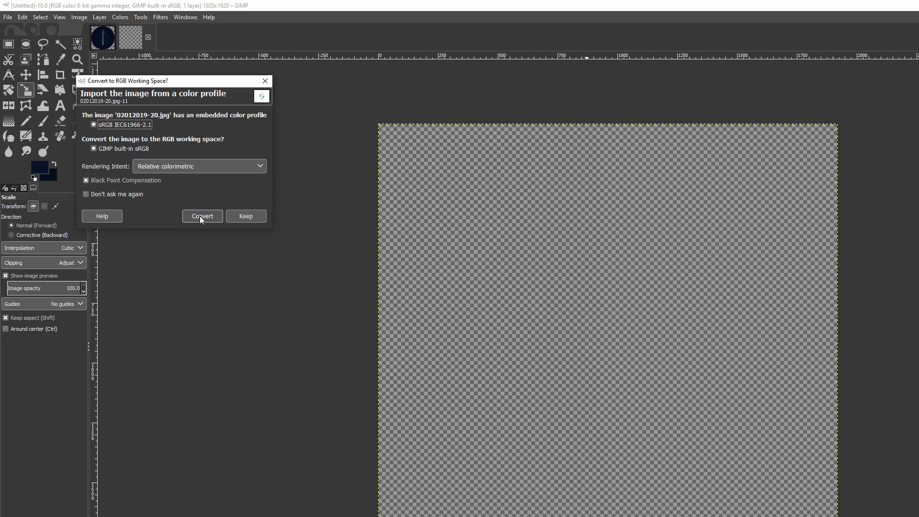
click(200, 217)
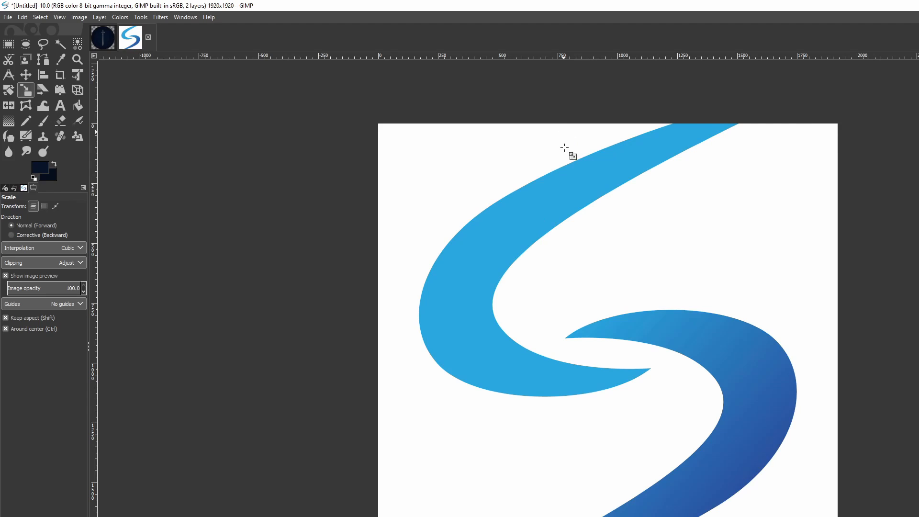
drag(565, 148, 582, 233)
drag(602, 372, 607, 314)
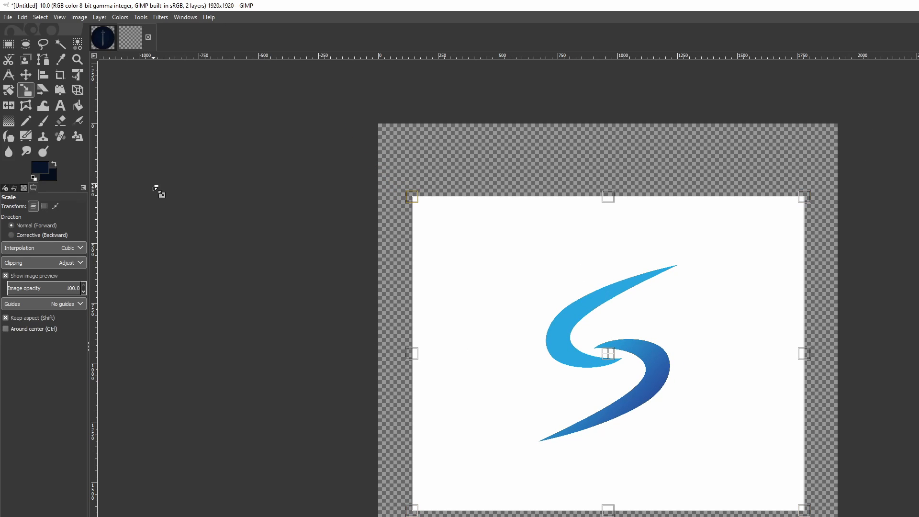
Step: Select both the light-blue upper and dark-blue lower halves of the S with Fuzzy Select
click(60, 44)
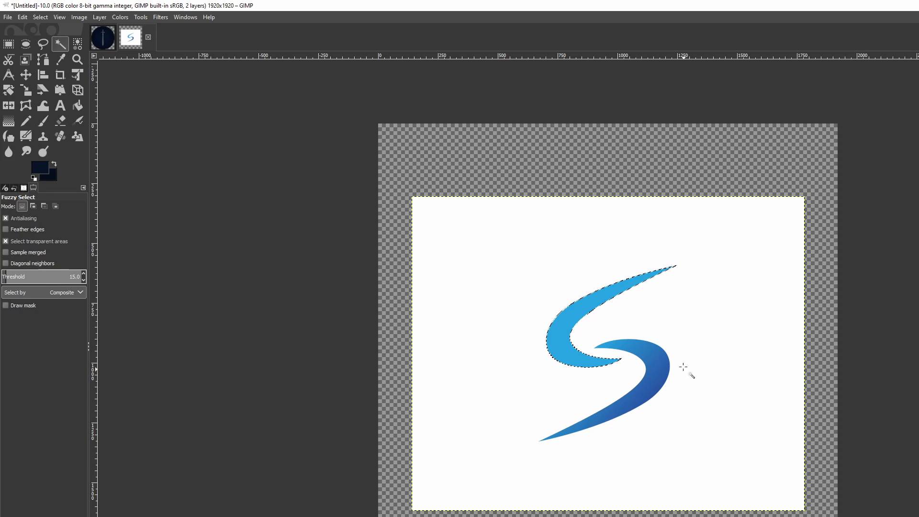
ctrl+scroll(654, 365, up, 1)
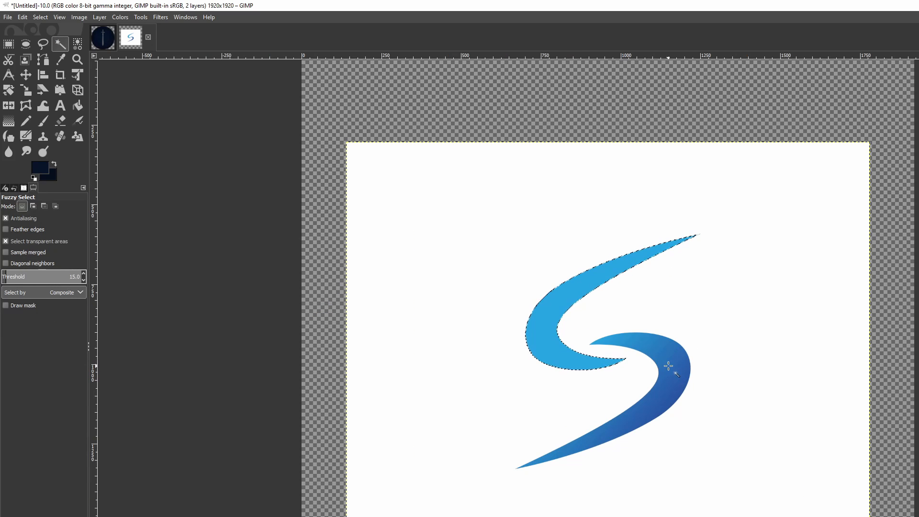
key(shift)
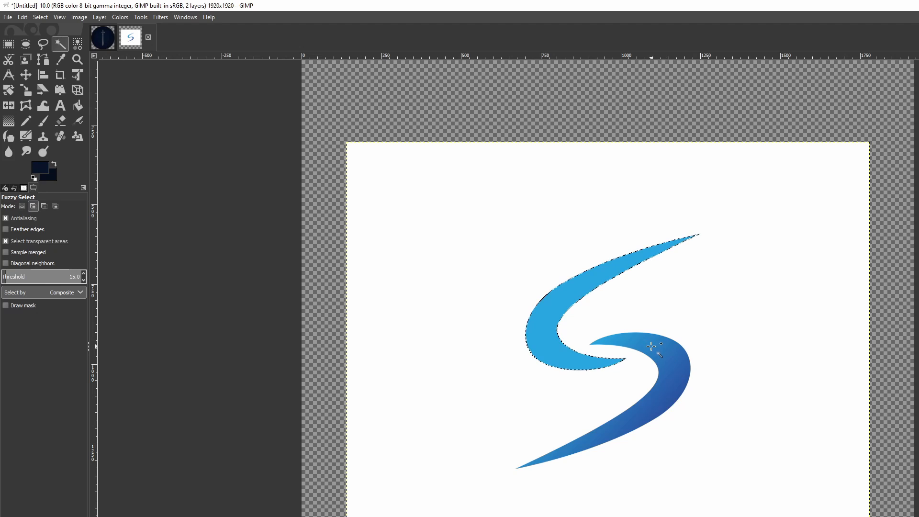
shift+click(653, 345)
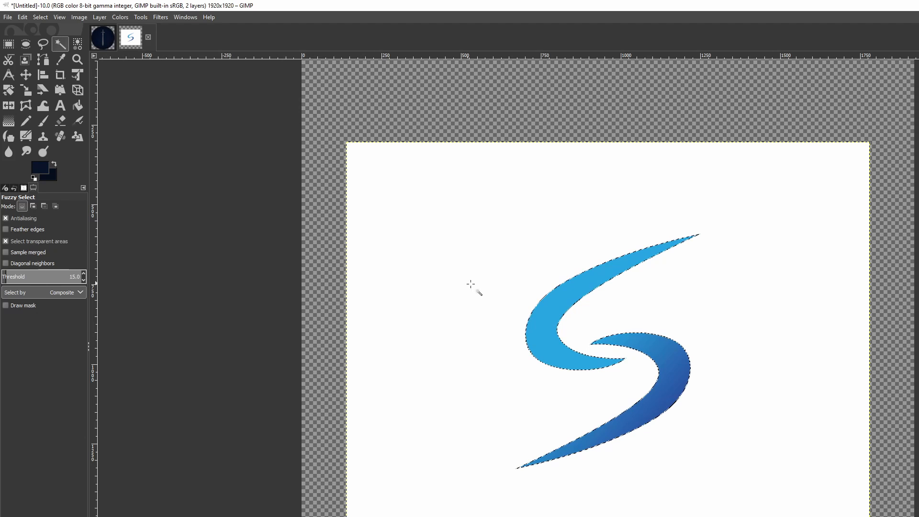
Step: Copy the selected S into a new 1920 × 1920 px image filled with transparency
click(8, 16)
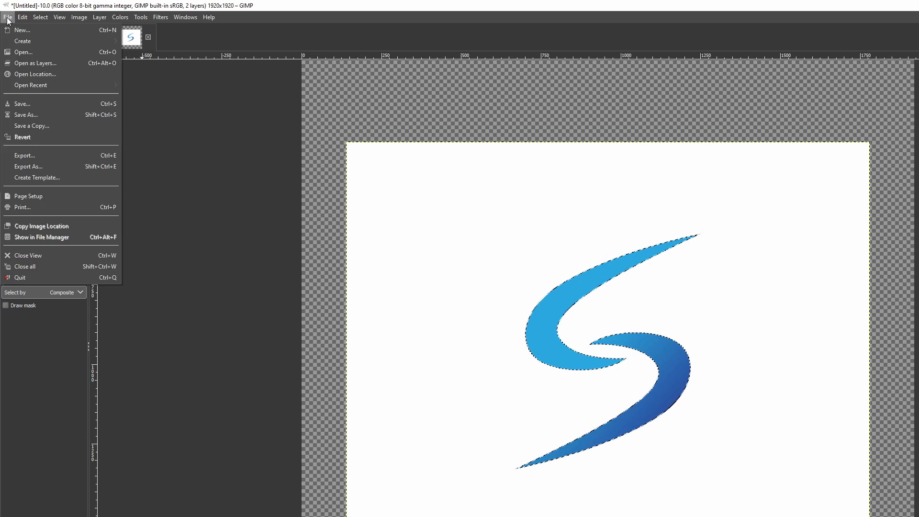
mouse_move(22, 17)
click(14, 33)
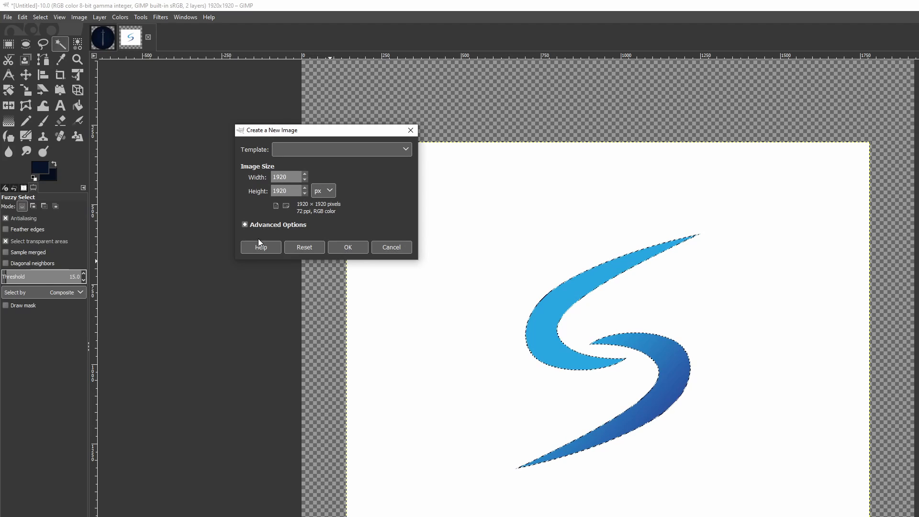
click(243, 225)
click(316, 347)
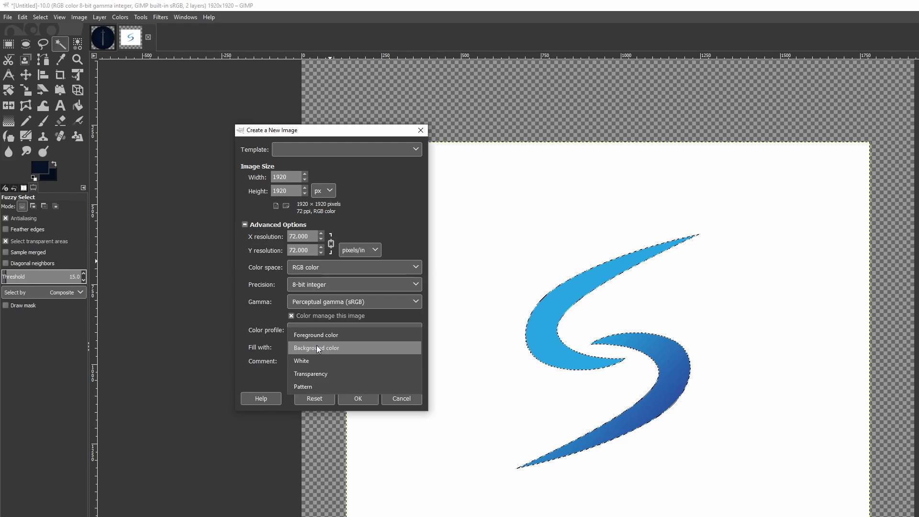
click(316, 373)
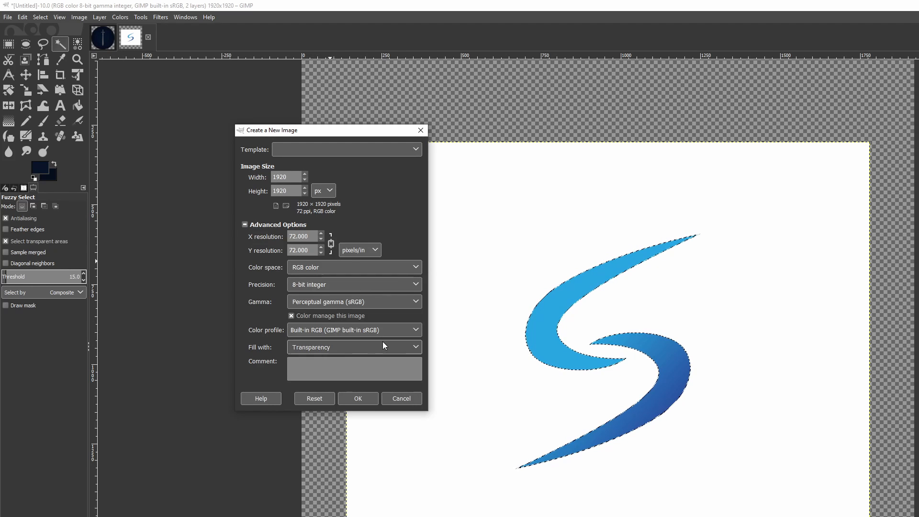
click(358, 398)
key(ctrl+v)
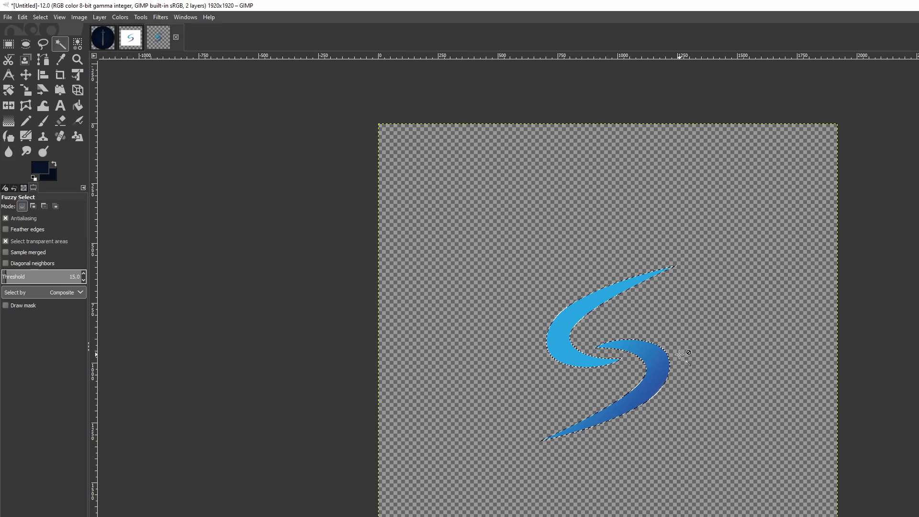
Step: Close the image containing the S on a white background without saving its changes
click(129, 37)
click(149, 39)
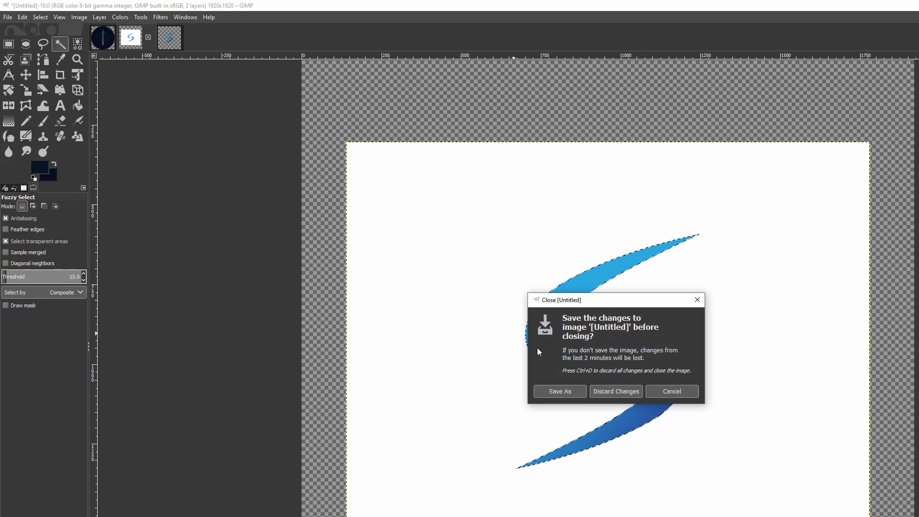
click(618, 391)
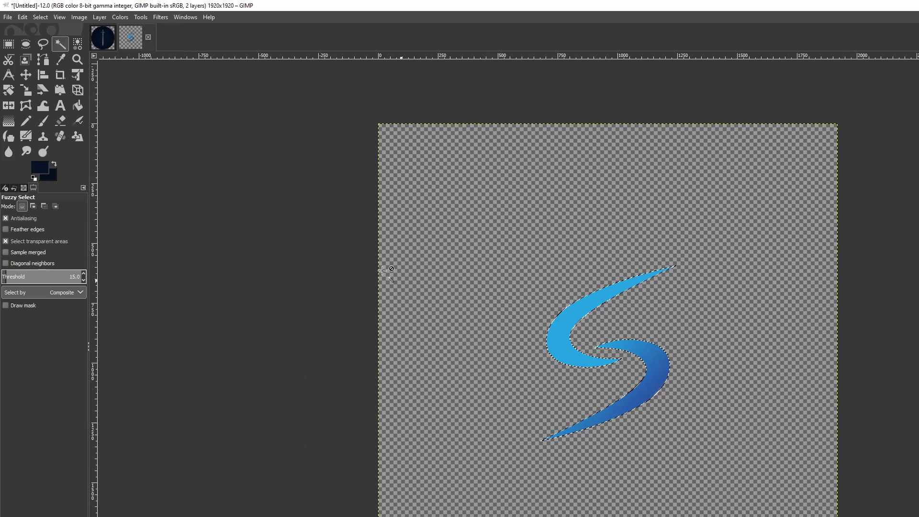
Step: Turn the pasted S into its own layer and rotate it clockwise until its two pointed tips lie nearly horizontal
key(ctrl+shift+n)
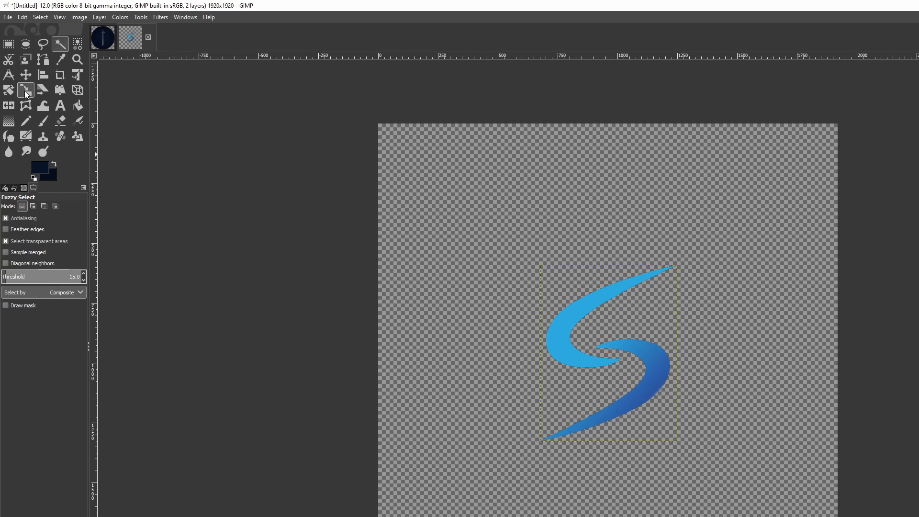
click(8, 89)
drag(592, 302, 620, 299)
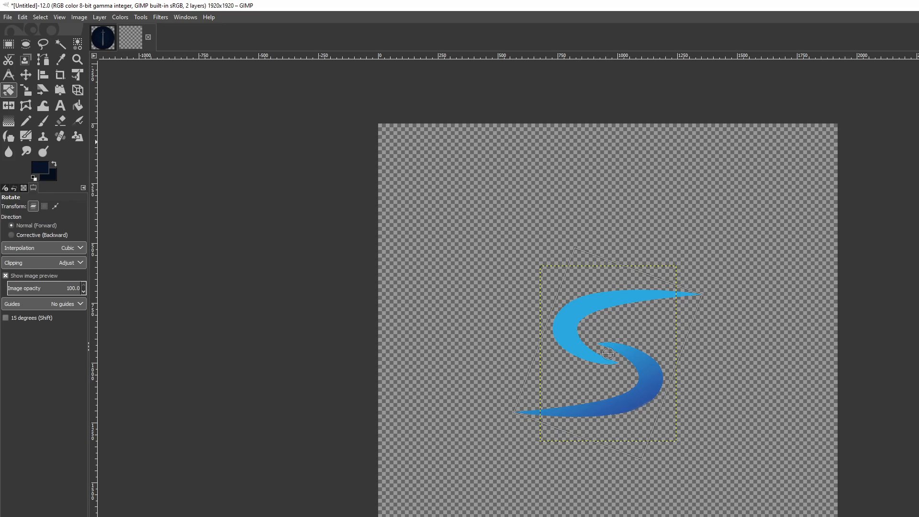
Step: Select the whole rotated S by adding each colour band of its gradient lower half to the upper half
key(u)
click(571, 335)
shift+click(624, 353)
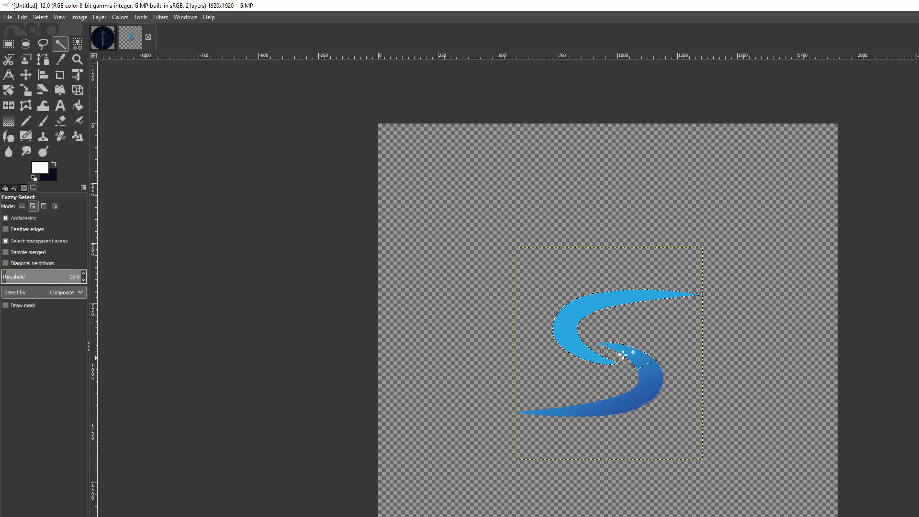
scroll(610, 348, up, 2)
shift+click(597, 341)
shift+click(694, 398)
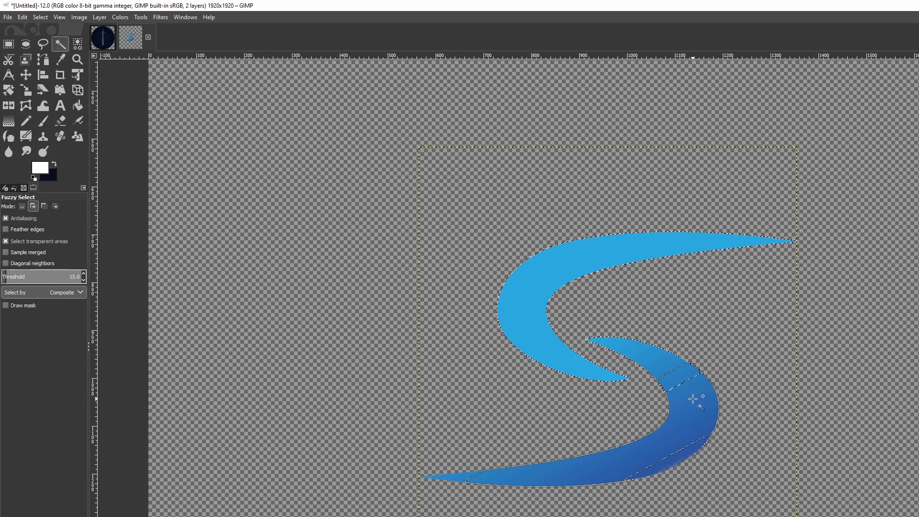
shift+click(662, 468)
shift+click(467, 476)
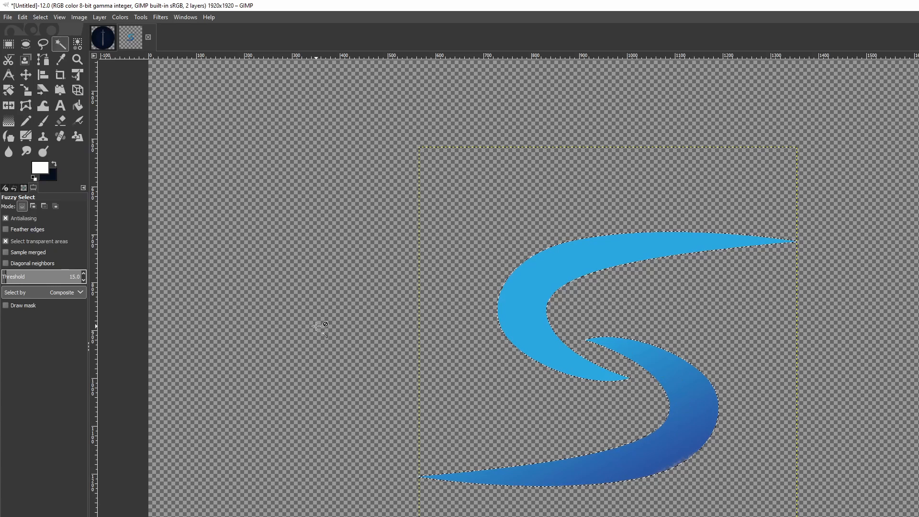
Step: Set Bucket Fill to fill the whole selection and fill the selected S with white
click(75, 107)
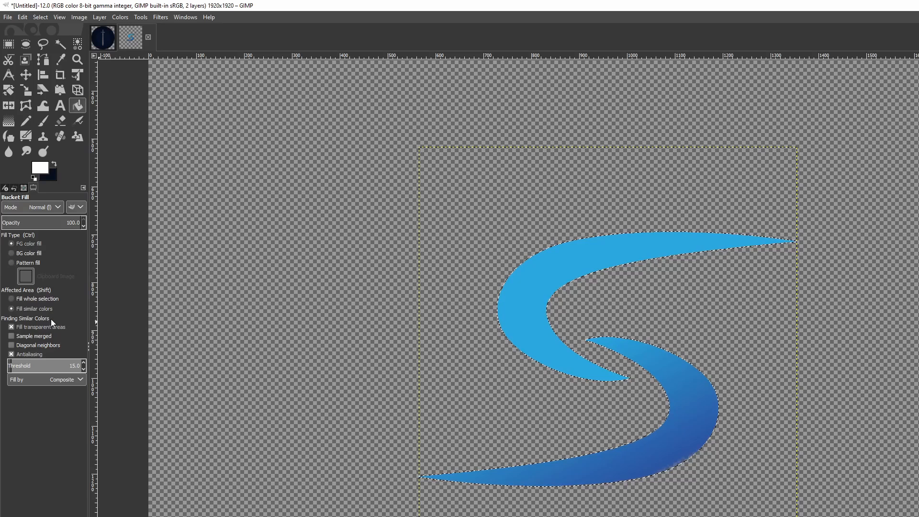
click(12, 298)
click(12, 309)
click(11, 299)
click(11, 308)
click(12, 299)
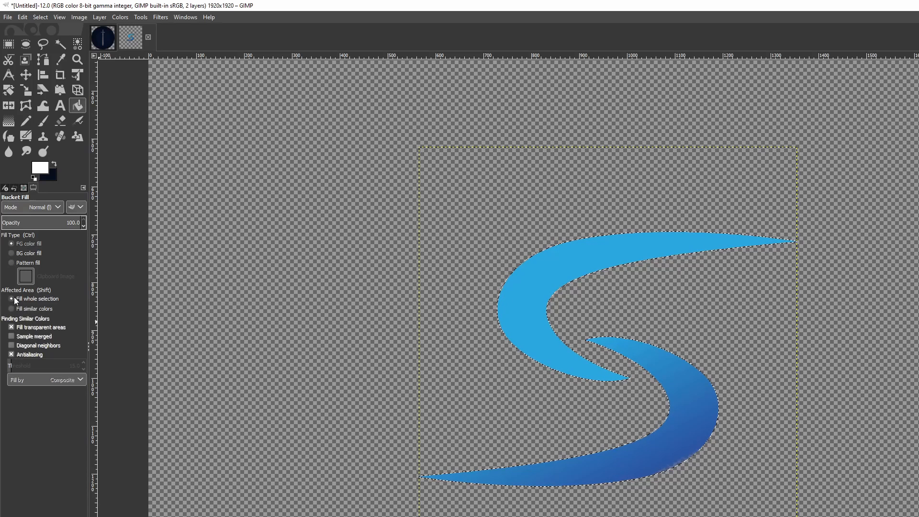
click(554, 262)
key(shift)
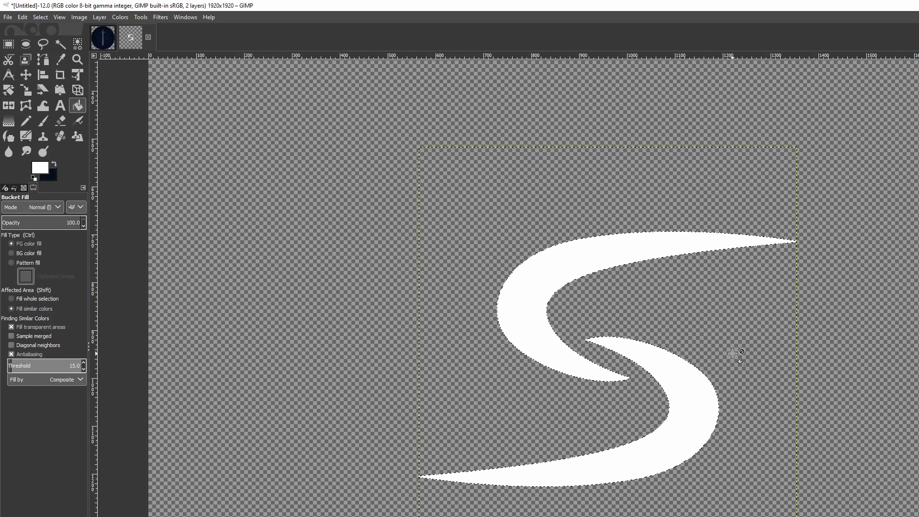
Step: Paste the white S into the circle-and-sword image and turn the floating selection into its own layer
click(103, 37)
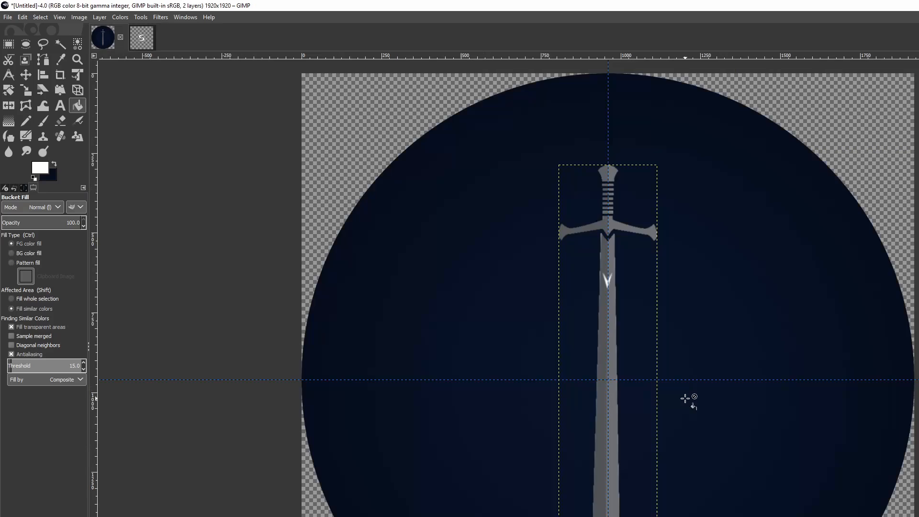
key(ctrl+v)
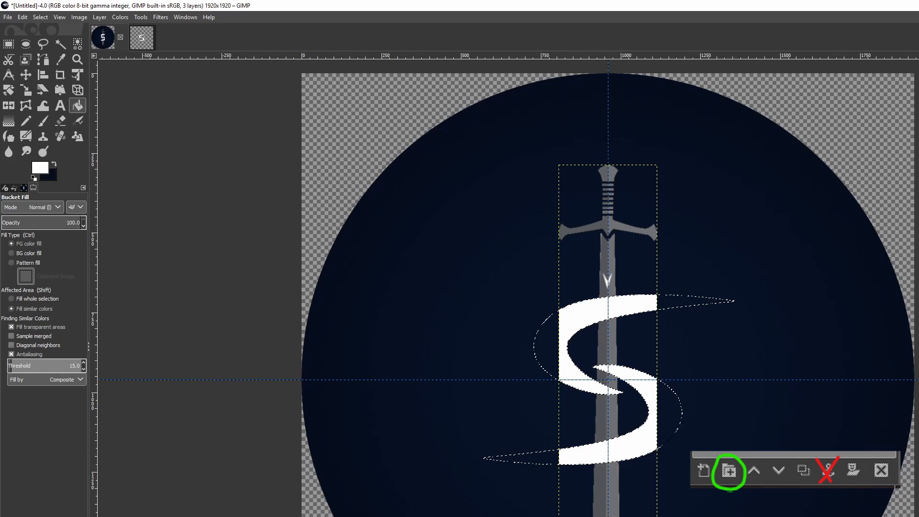
key(ctrl+shift+n)
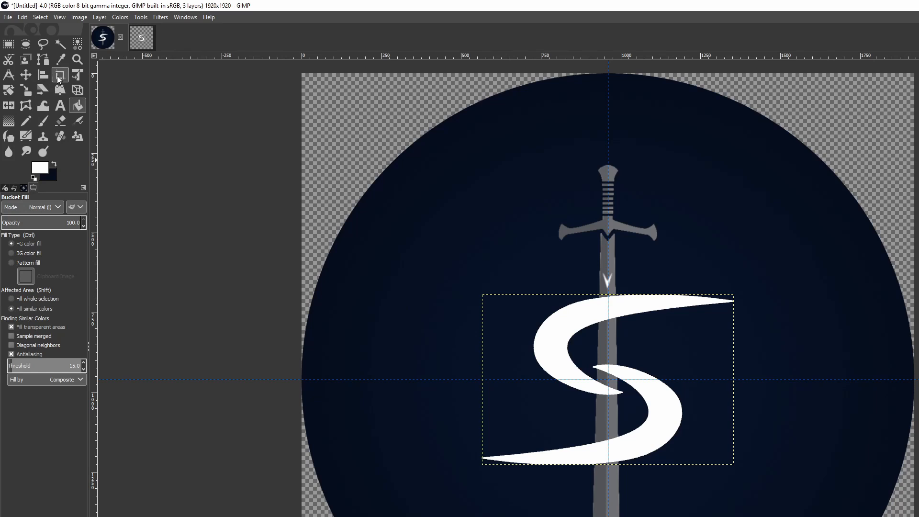
Step: Enlarge the S about the centre of the circle with its proportions kept and rotate it slightly counter-clockwise so its upper tip rises
click(26, 90)
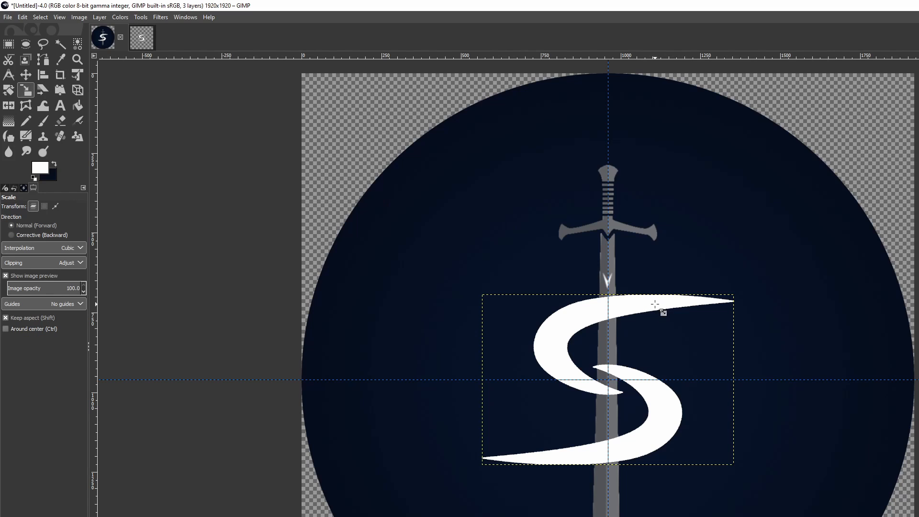
drag(661, 303, 618, 86)
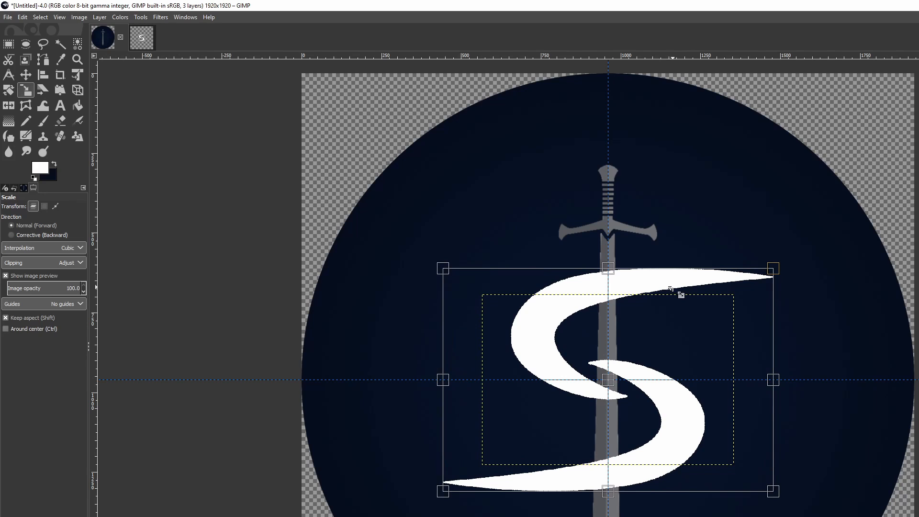
click(9, 90)
drag(663, 285, 647, 257)
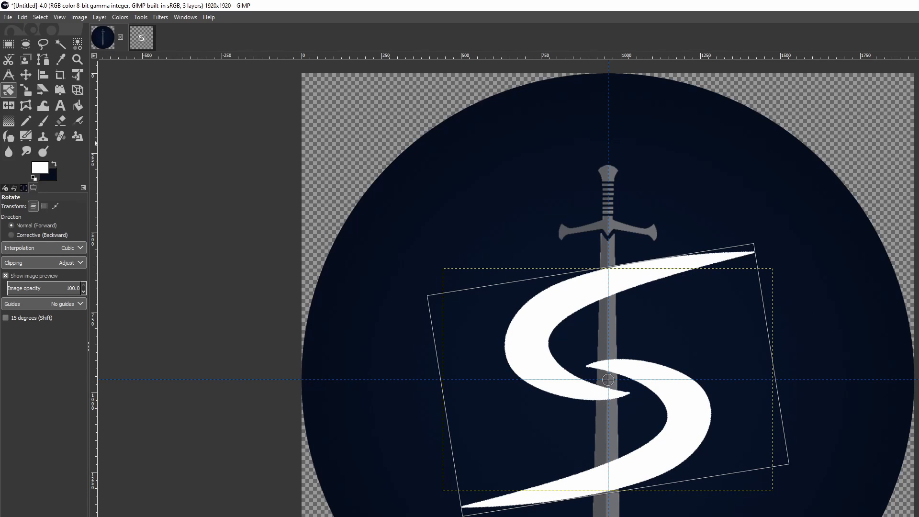
key(Return)
drag(672, 274, 666, 271)
key(Escape)
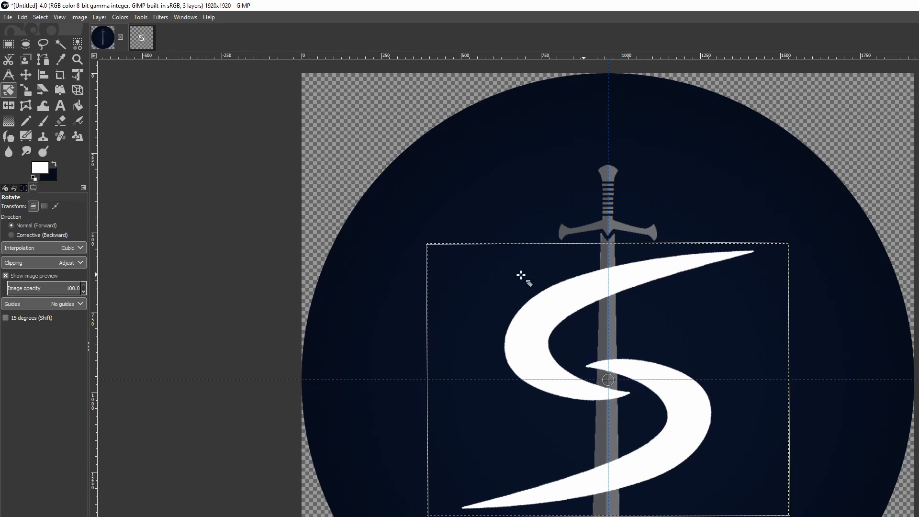
Step: Raise the sword layer above the white S so the blade passes in front of the letter
click(23, 75)
mouse_move(672, 273)
mouse_down()
mouse_move(660, 292)
mouse_move(660, 282)
mouse_move(673, 281)
mouse_up()
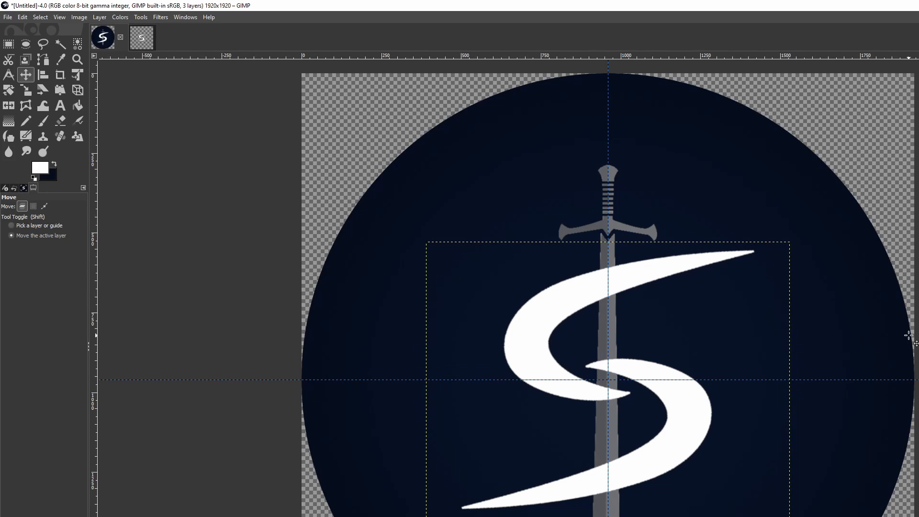
key(Page_Down)
key(shift+Page_Up)
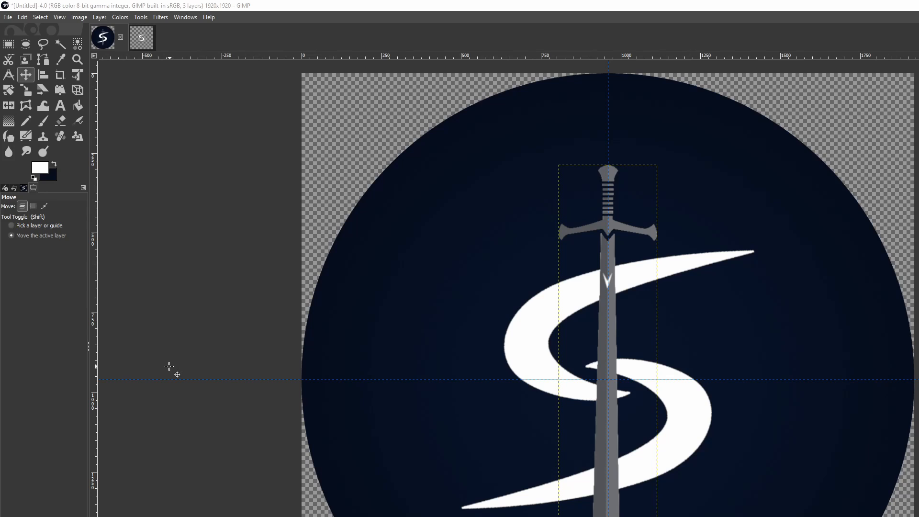
Step: Start exporting the finished logo to the Desktop as new logo.png
click(7, 17)
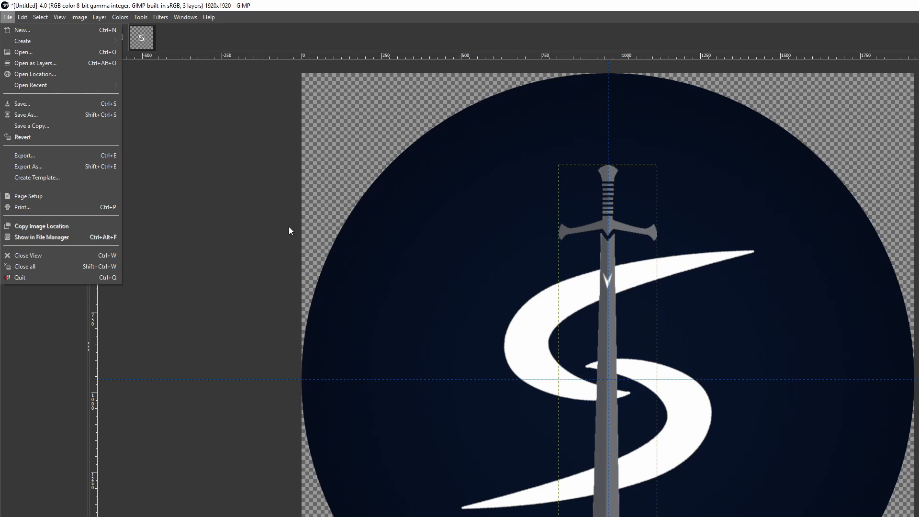
click(47, 167)
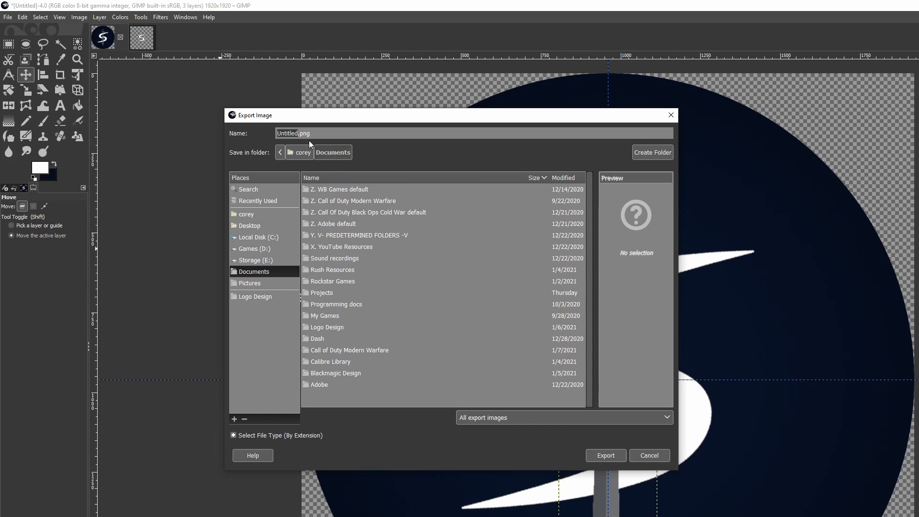
text(new logo)
click(261, 227)
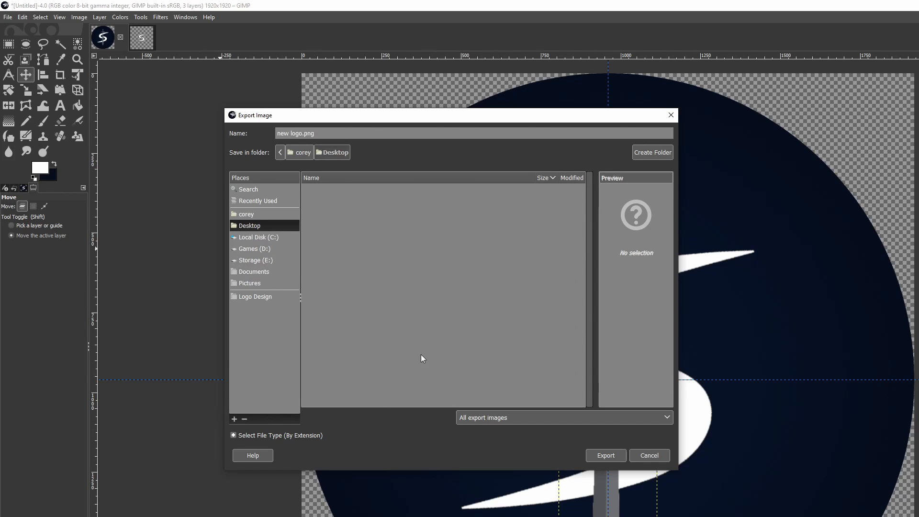
click(604, 456)
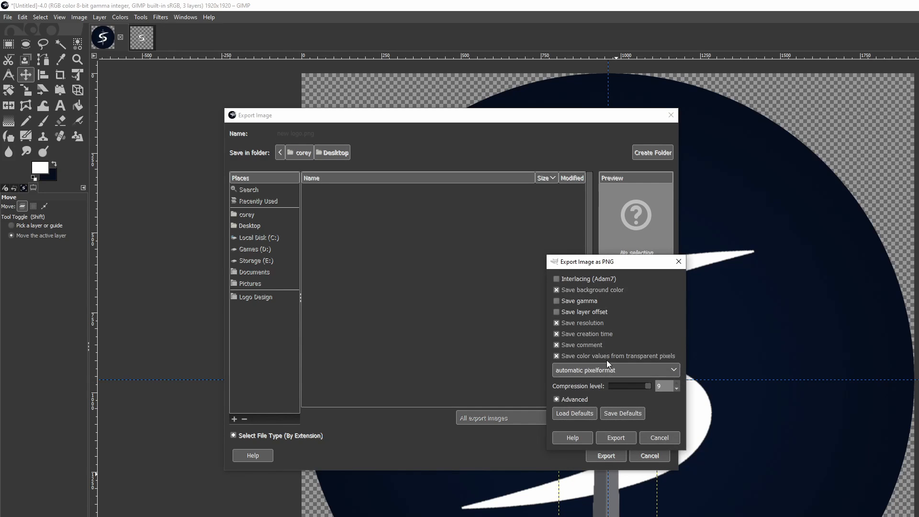
Step: Leave creation time, comment, Exif data, XMP data and thumbnail out of the PNG and export it
click(556, 334)
click(556, 344)
click(556, 400)
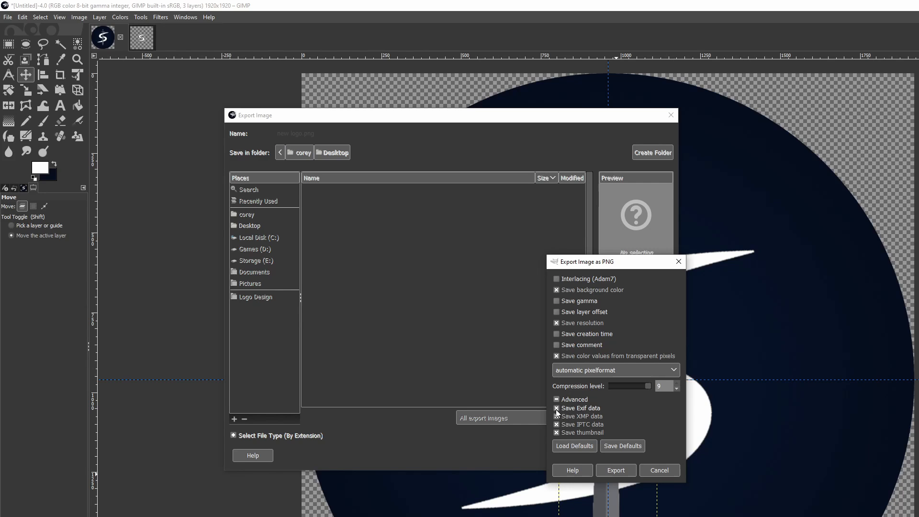
click(556, 409)
click(556, 416)
click(556, 431)
click(625, 469)
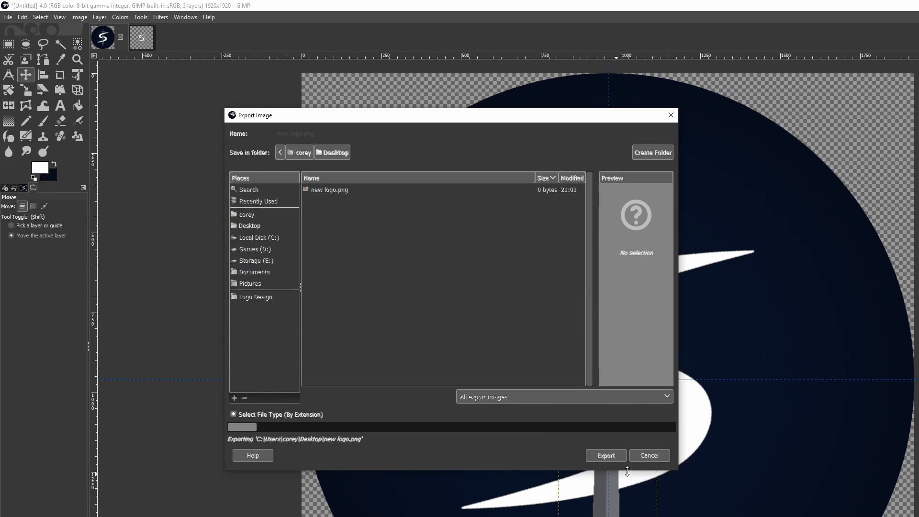